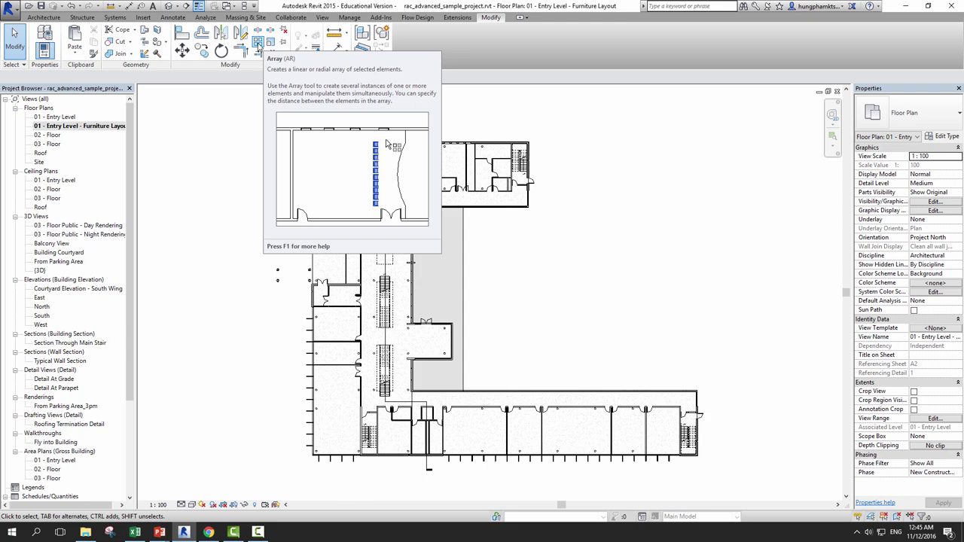
# - Delete two grouped columns of dining tables from the dining room
pyautogui.scroll(3, 402, 182)
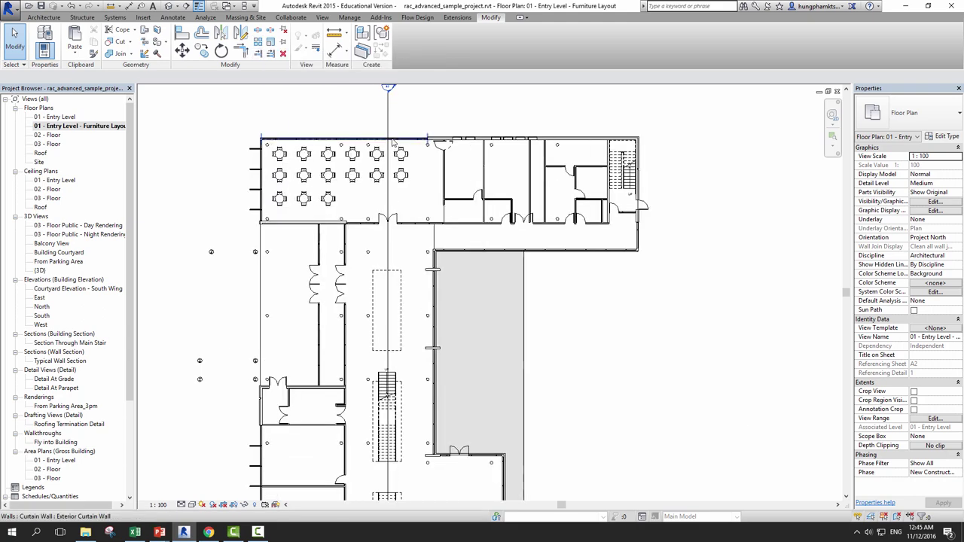
pyautogui.scroll(3, 397, 154)
pyautogui.scroll(-1, 403, 199)
pyautogui.scroll(-1, 412, 219)
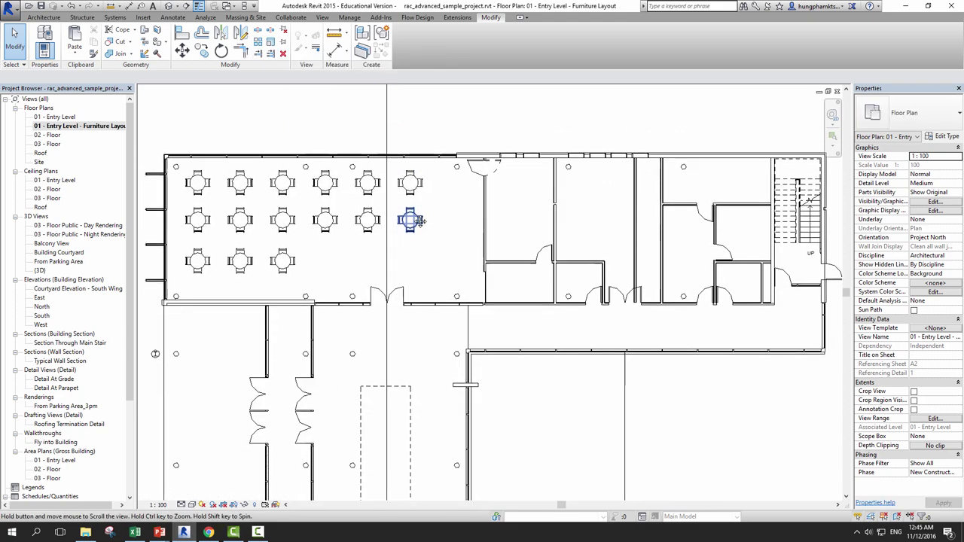
pyautogui.scroll(-1, 414, 192)
pyautogui.scroll(1, 412, 178)
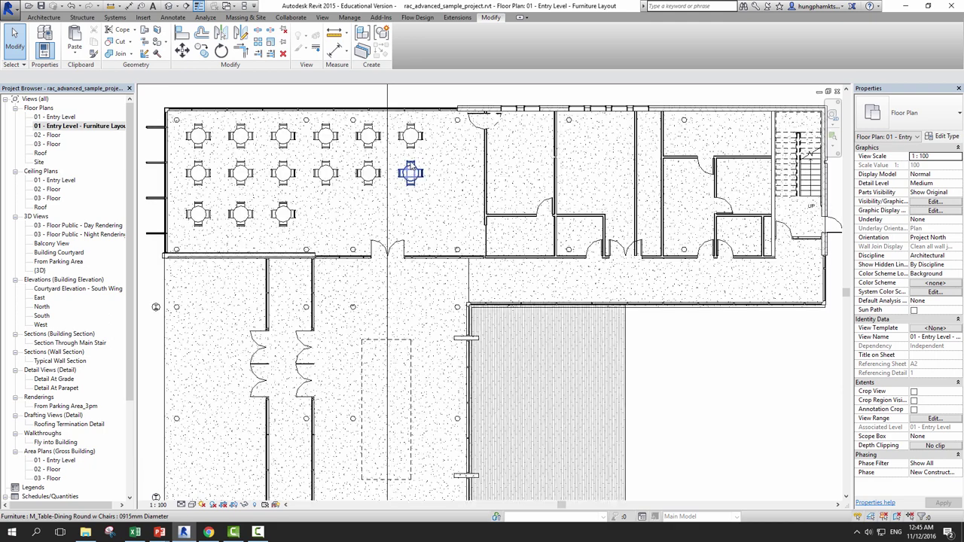
pyautogui.scroll(1, 413, 176)
pyautogui.scroll(-1, 413, 178)
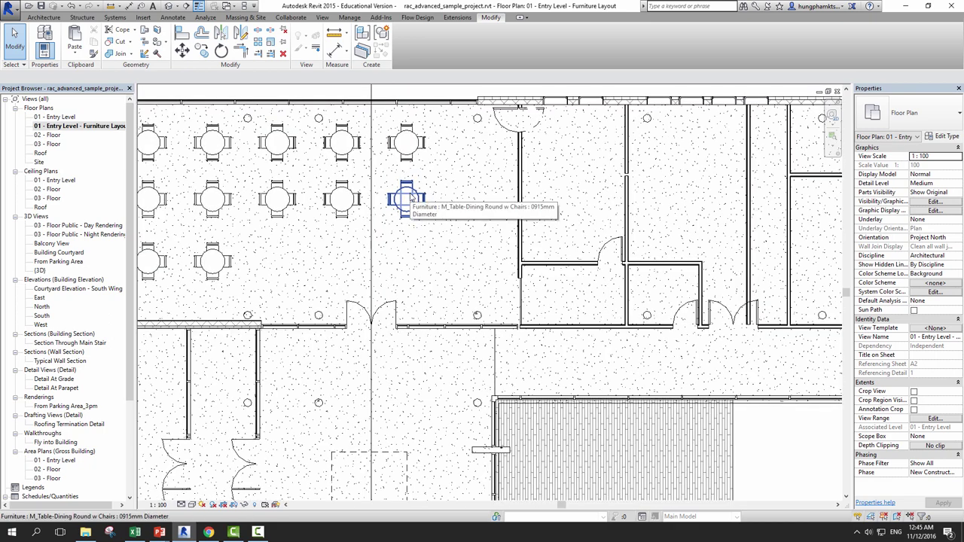
pyautogui.moveTo(406, 197); pyautogui.dragTo(457, 213, button='middle')
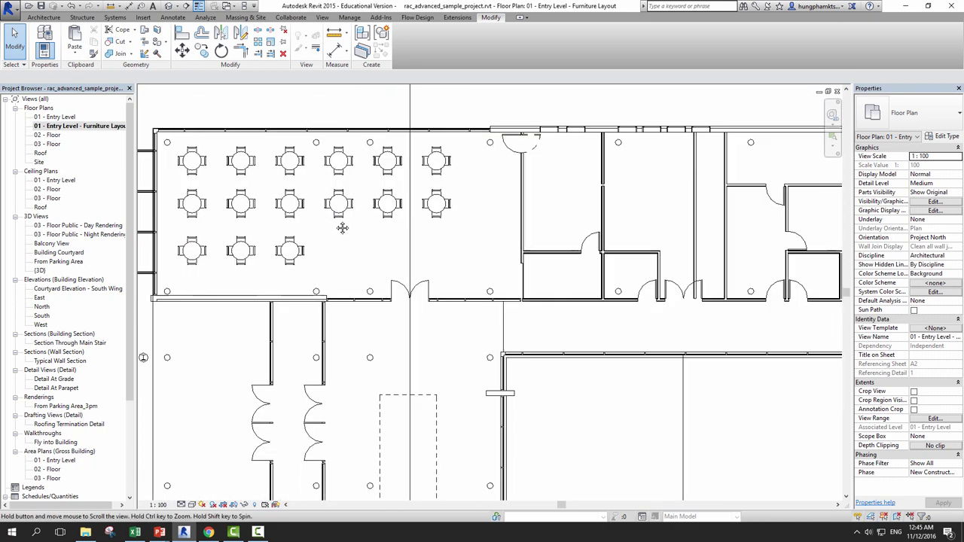
pyautogui.click(299, 175)
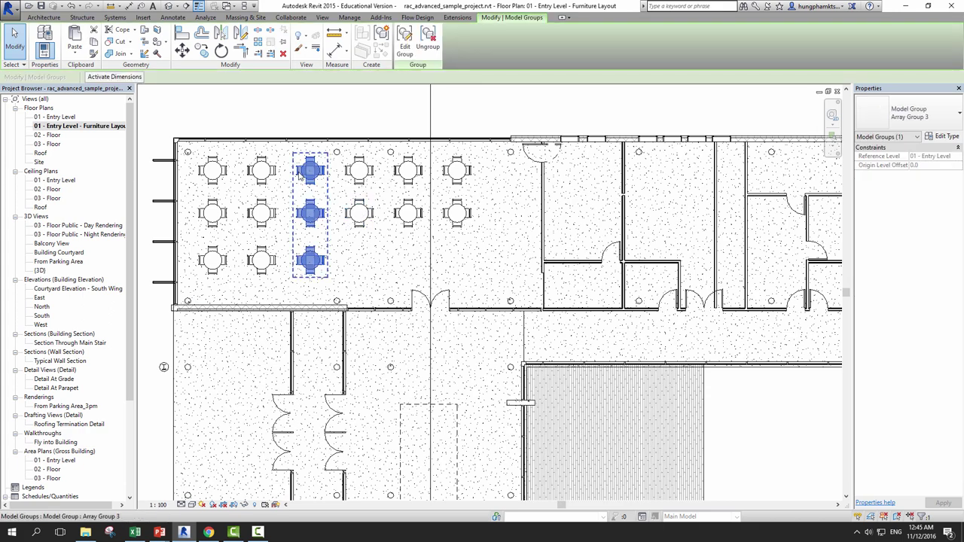
pyautogui.press('Delete')
pyautogui.click(271, 178)
pyautogui.press('Delete')
# - Delete the five remaining extra tables, leaving one round table with chairs
pyautogui.click(212, 170)
pyautogui.press('Delete')
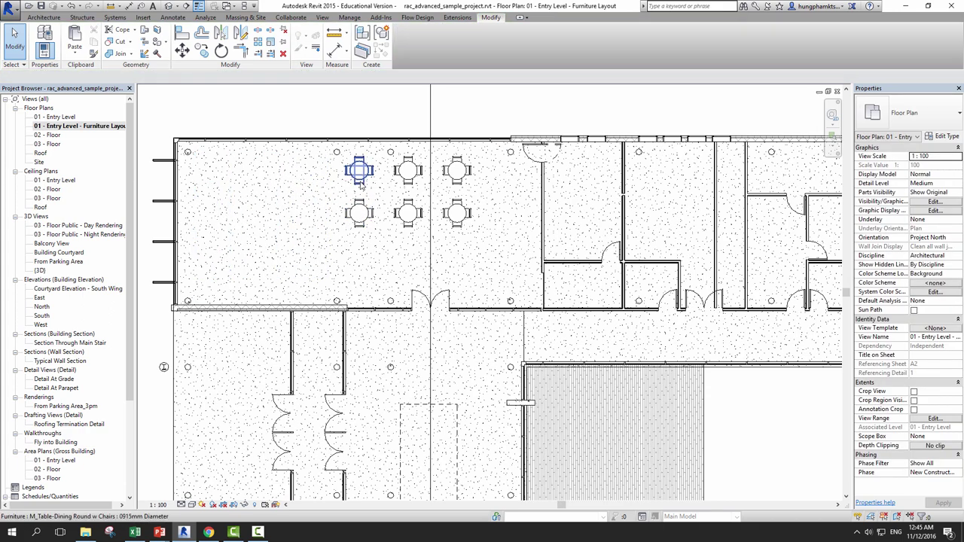
pyautogui.click(360, 171)
pyautogui.press('Delete')
pyautogui.click(359, 213)
pyautogui.press('Delete')
pyautogui.click(408, 213)
pyautogui.press('Delete')
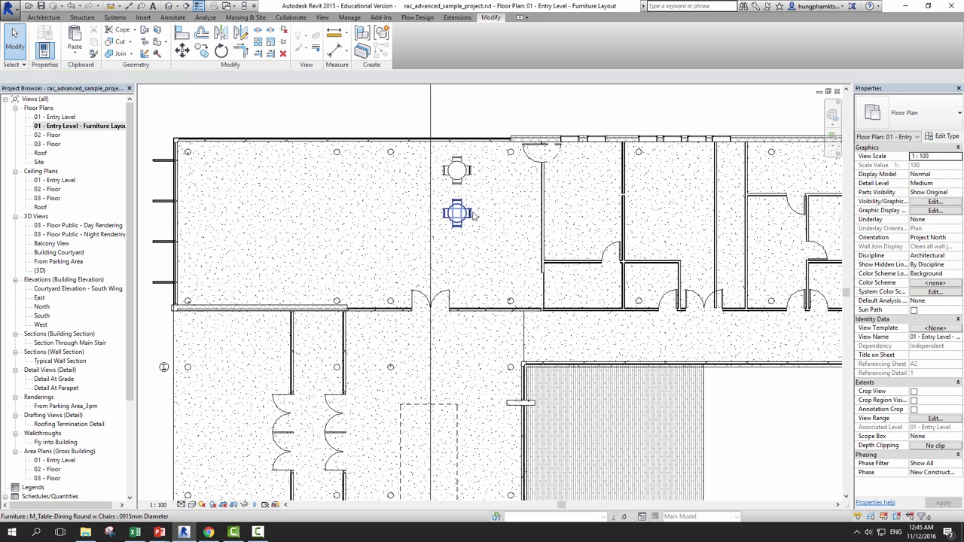
pyautogui.click(469, 214)
pyautogui.press('Delete')
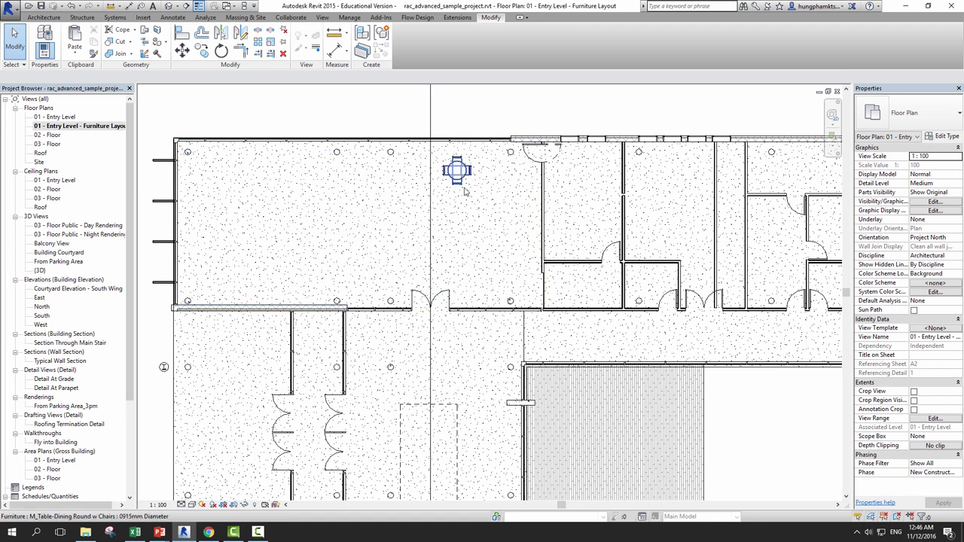
# - Start a linear array of the remaining table with grouping turned off and Number set to 5
pyautogui.click(463, 185)
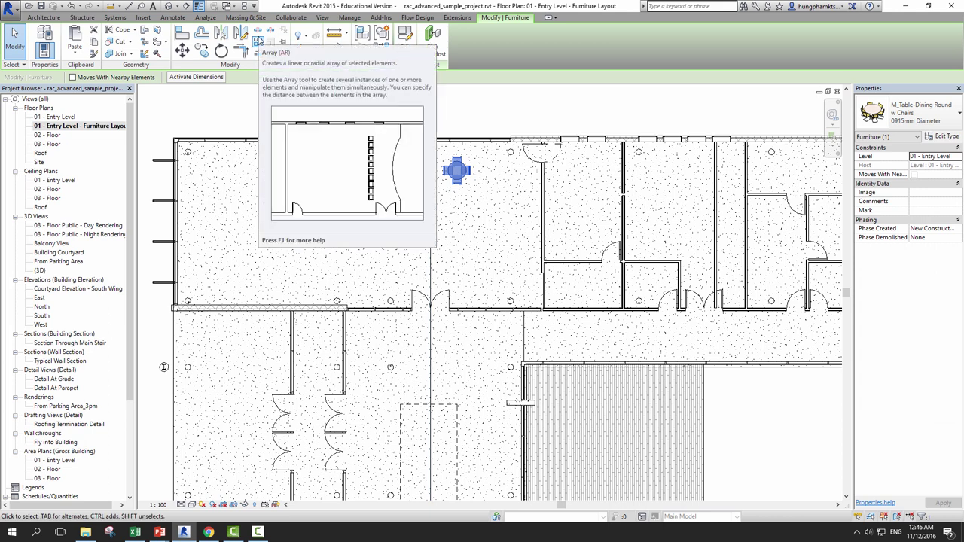
pyautogui.click(258, 42)
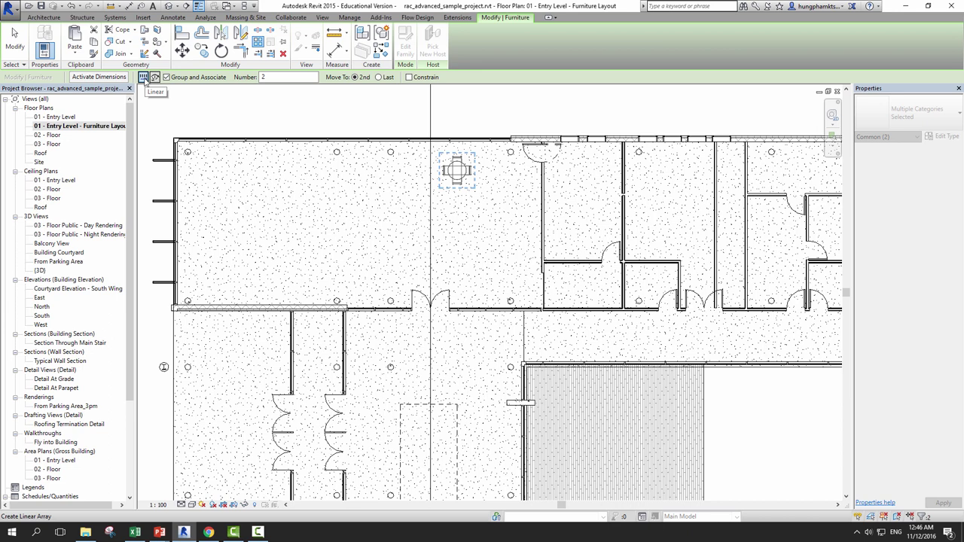
pyautogui.click(144, 80)
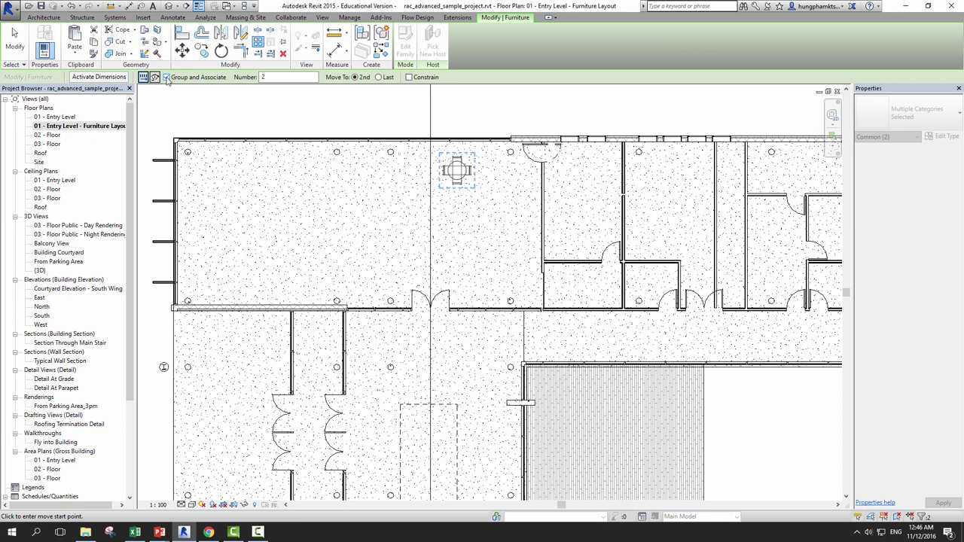
pyautogui.click(167, 77)
pyautogui.click(166, 77)
pyautogui.click(167, 77)
pyautogui.doubleClick(265, 77)
pyautogui.write('5')
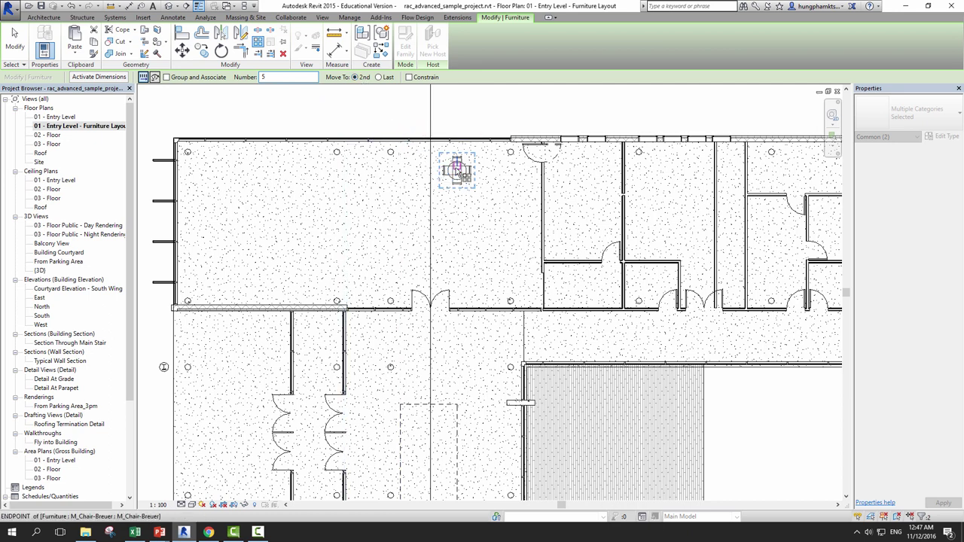
# - Array the table from its centre into a row of five, 2500 apart
pyautogui.click(457, 172)
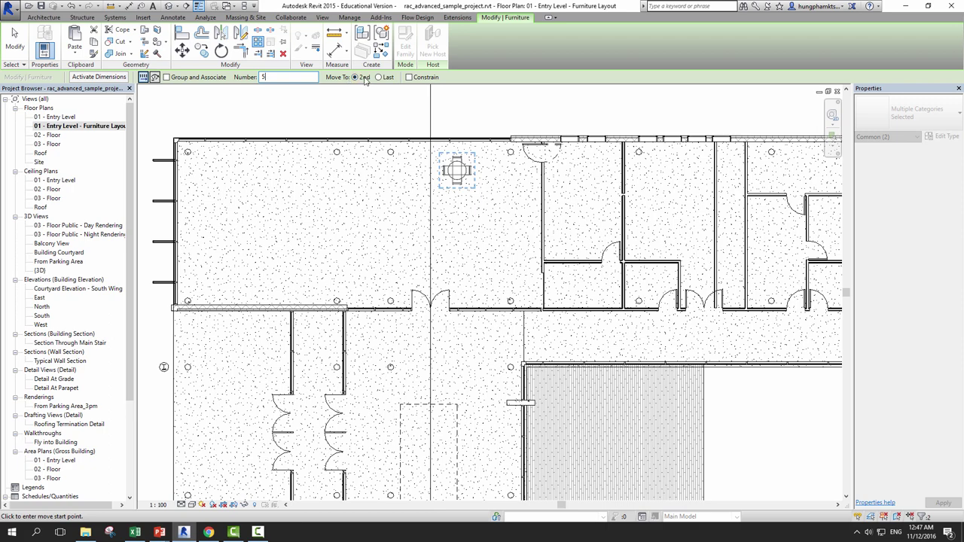
pyautogui.scroll(2, 475, 173)
pyautogui.scroll(1, 482, 188)
pyautogui.scroll(1, 512, 226)
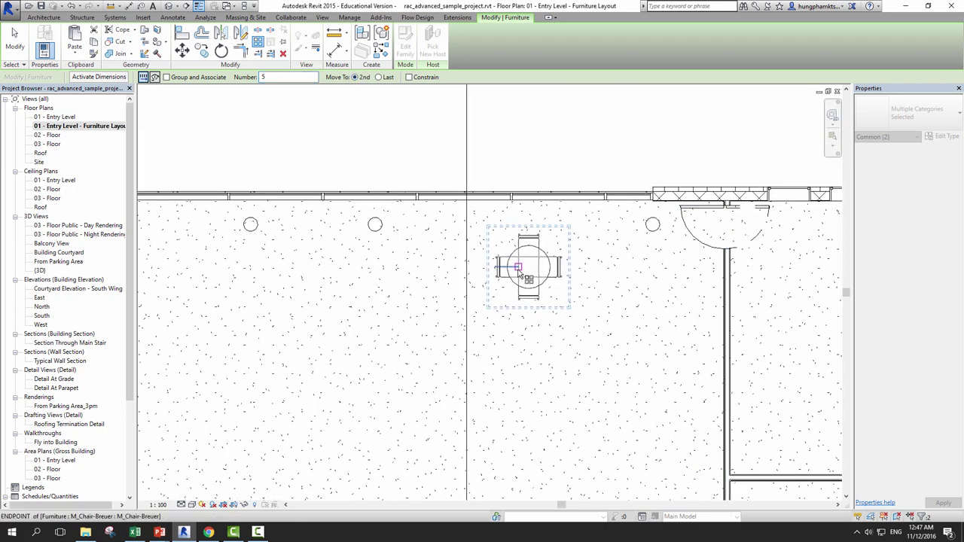
pyautogui.scroll(1, 556, 265)
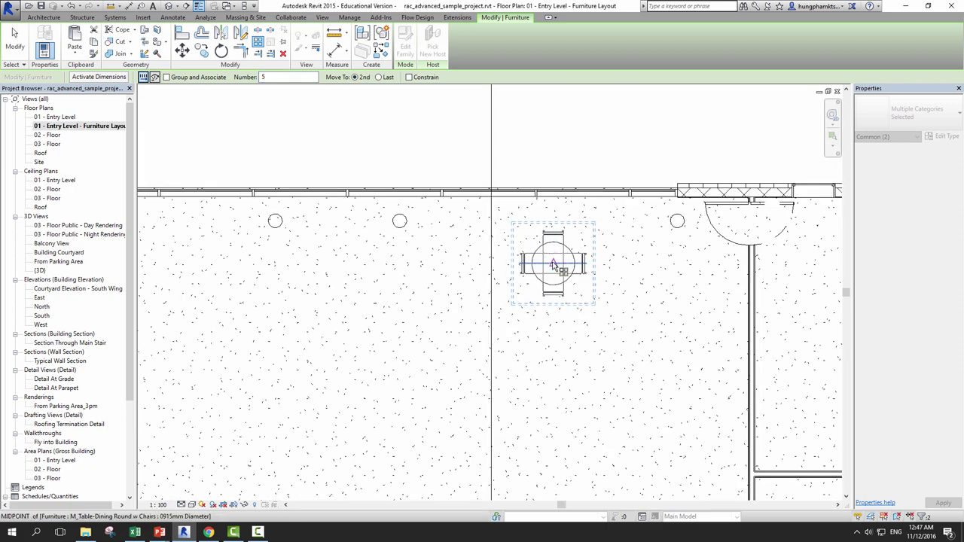
pyautogui.click(552, 263)
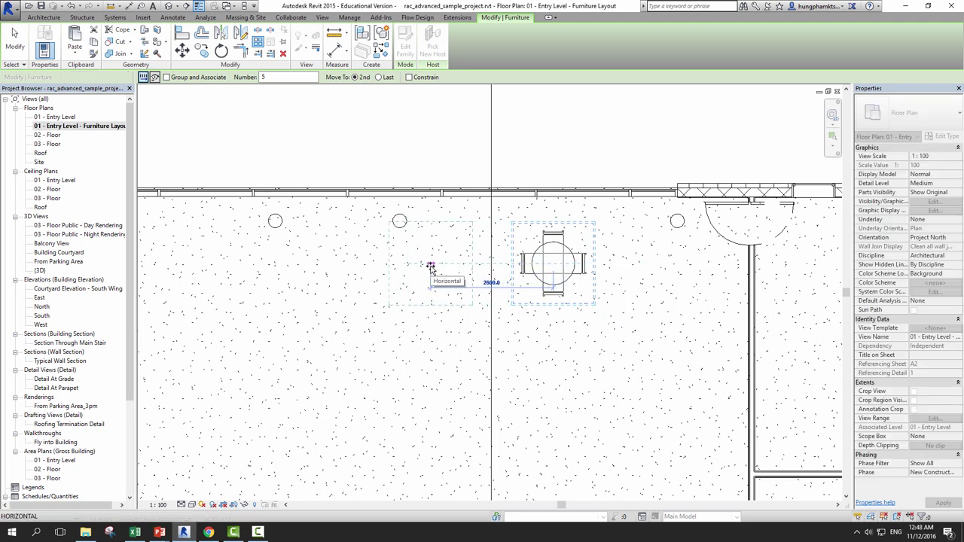
pyautogui.write('250')
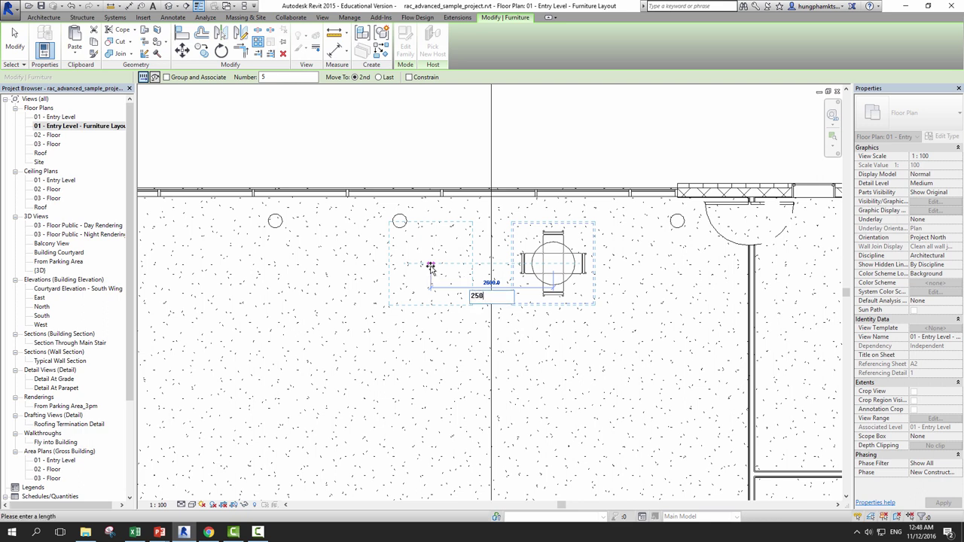
pyautogui.write('0')
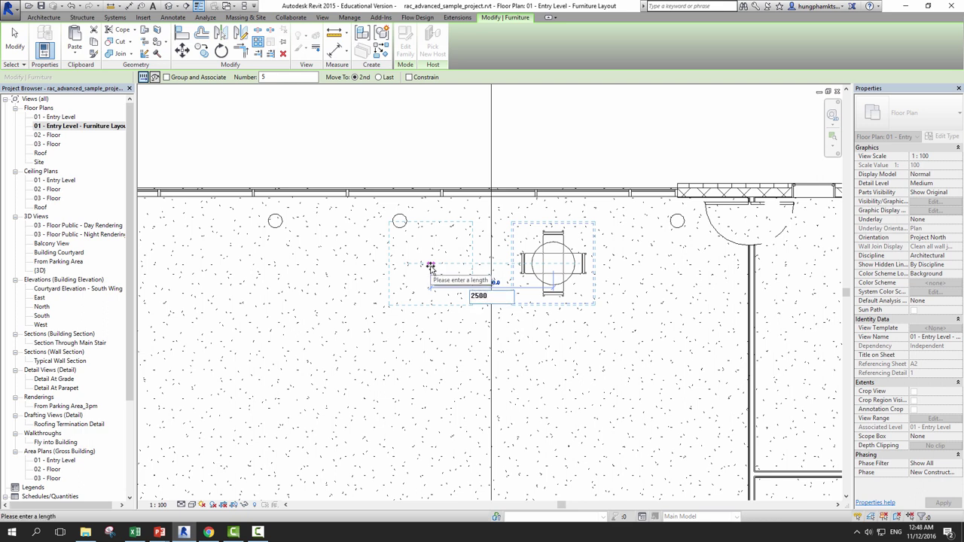
pyautogui.press('Return')
# - Start a grouped linear array of the rightmost table in the row
pyautogui.scroll(-3, 422, 316)
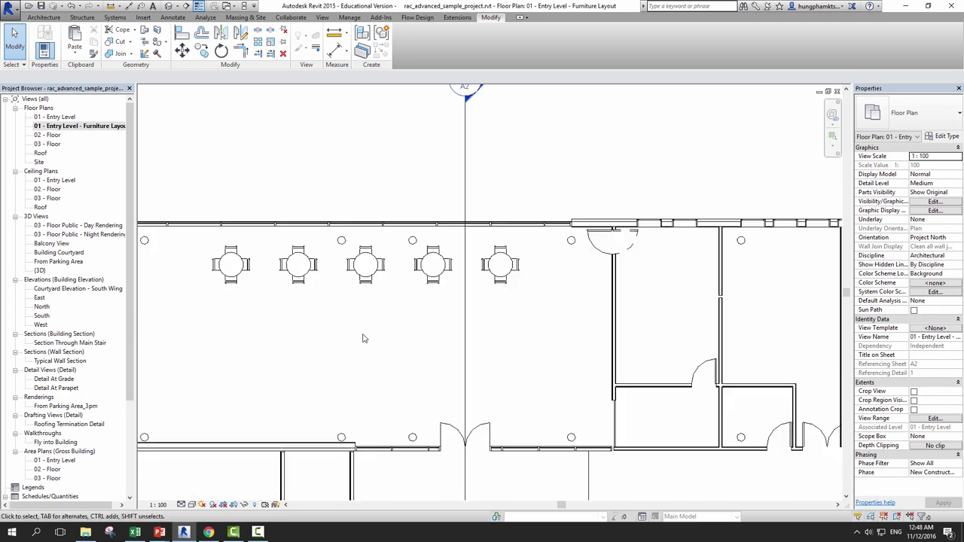
pyautogui.scroll(2, 427, 319)
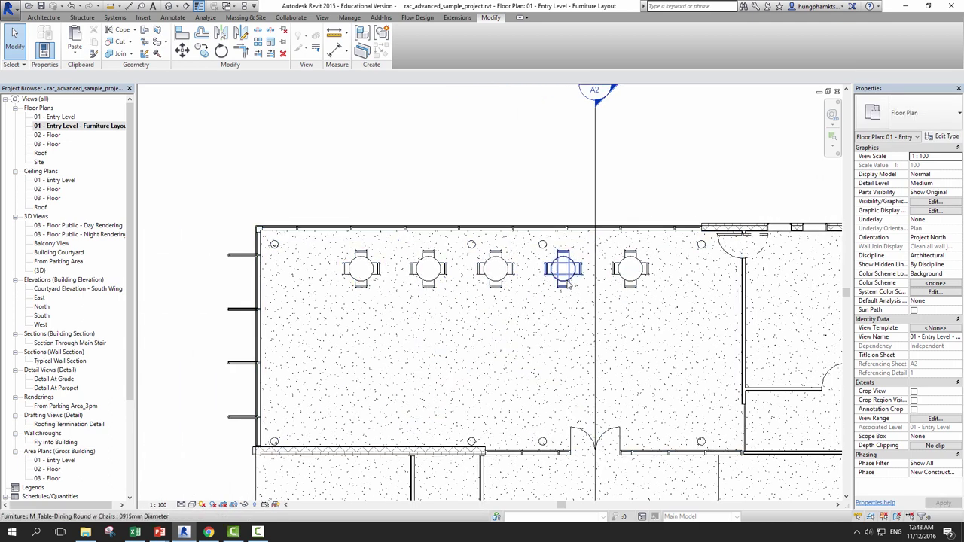
pyautogui.scroll(1, 527, 304)
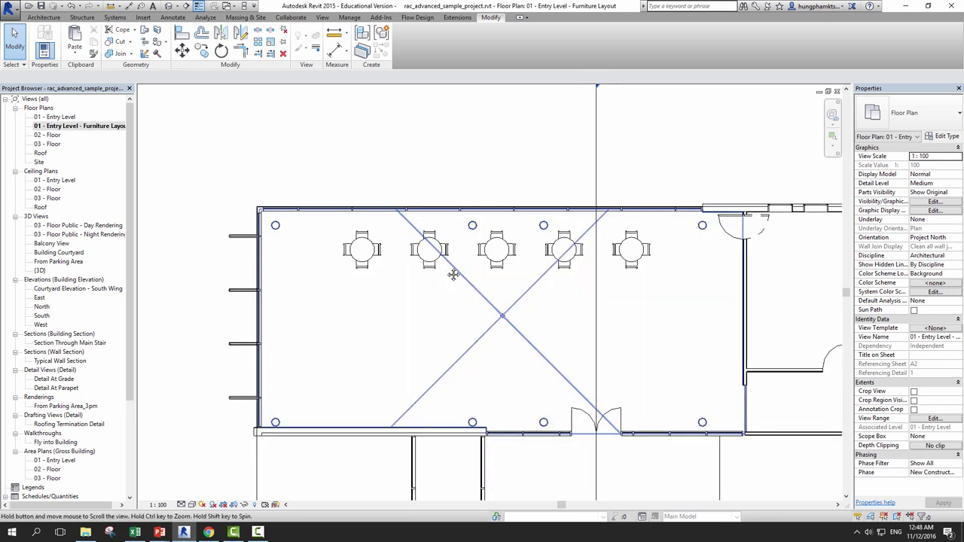
pyautogui.scroll(-1, 437, 293)
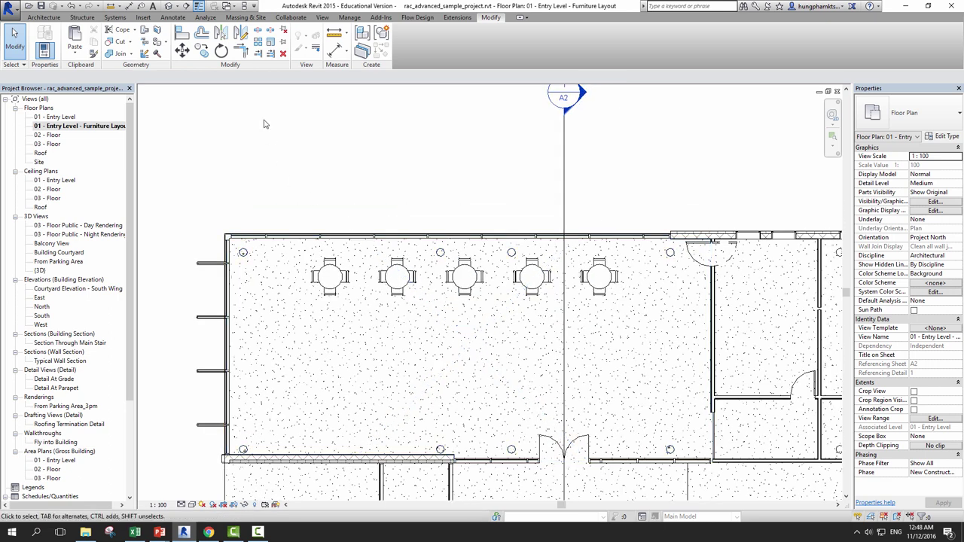
pyautogui.click(598, 292)
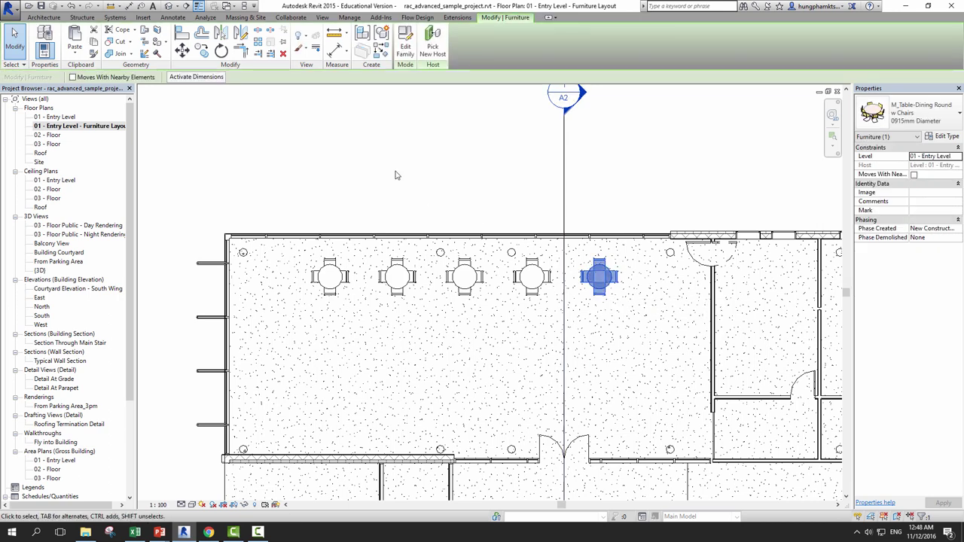
pyautogui.click(240, 34)
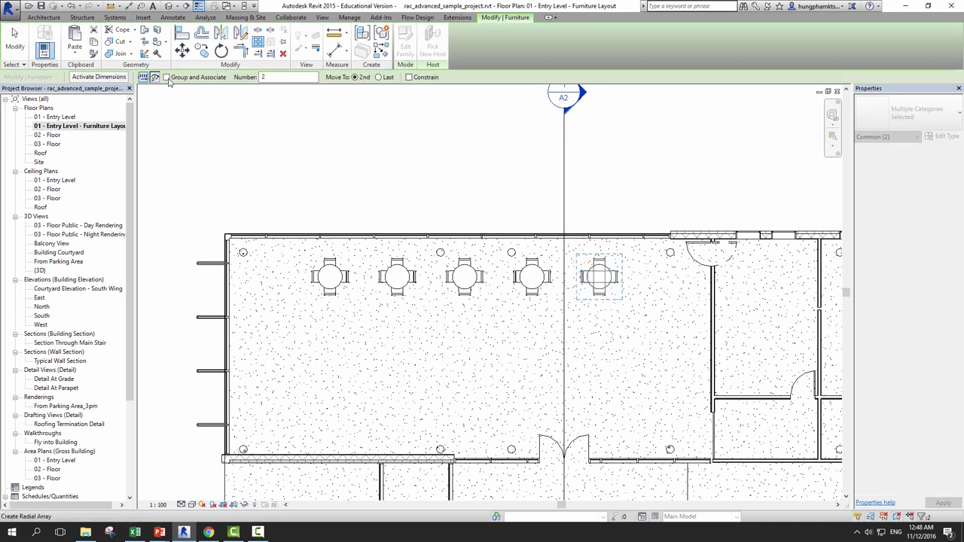
pyautogui.click(188, 78)
pyautogui.write('3')
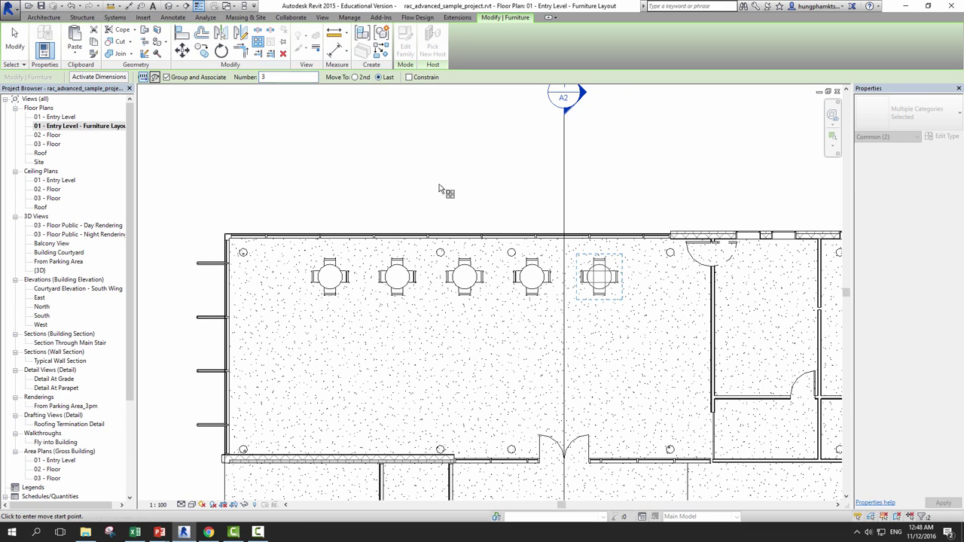
# - Anchor the array at the table's centre and enter 5000 as the downward spacing
pyautogui.scroll(2, 610, 293)
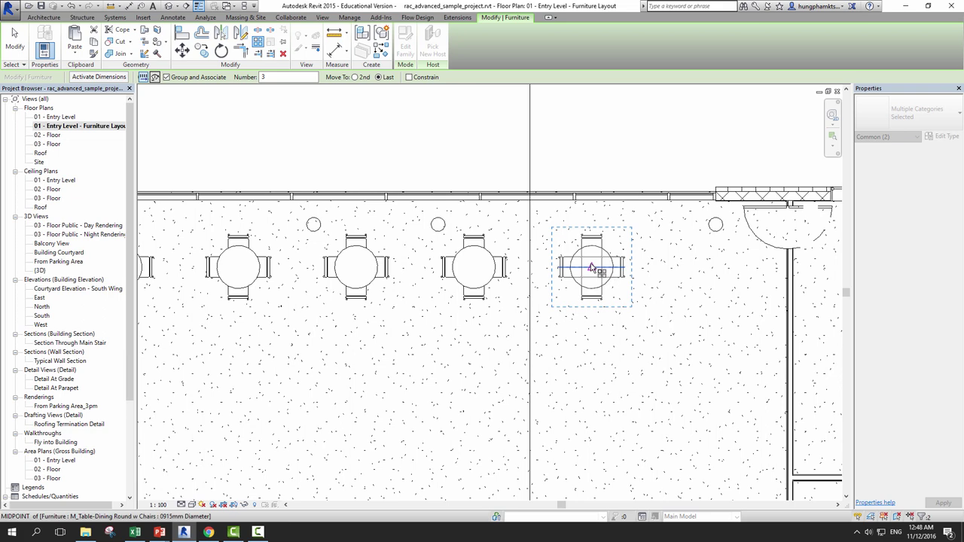
pyautogui.click(591, 265)
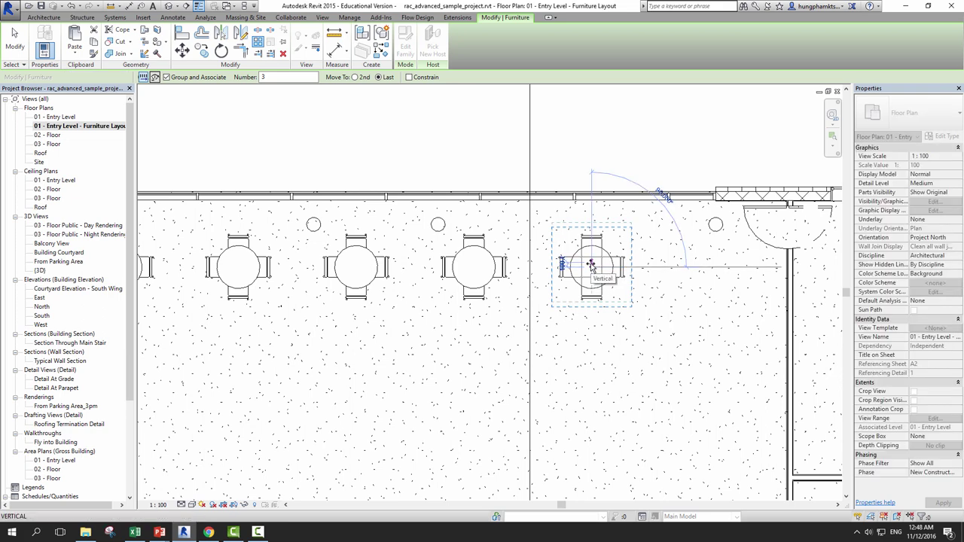
pyautogui.moveTo(593, 442); pyautogui.dragTo(579, 350, button='middle')
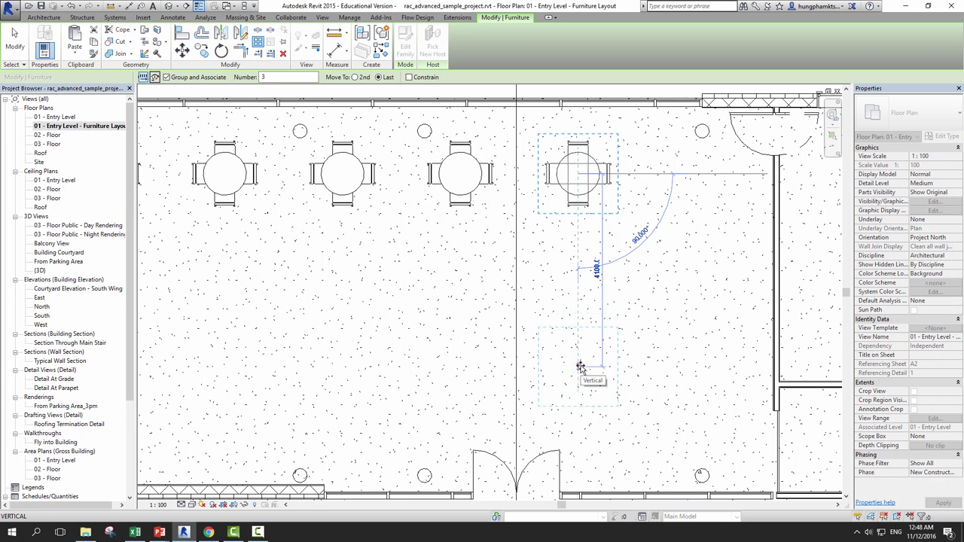
pyautogui.write('5000')
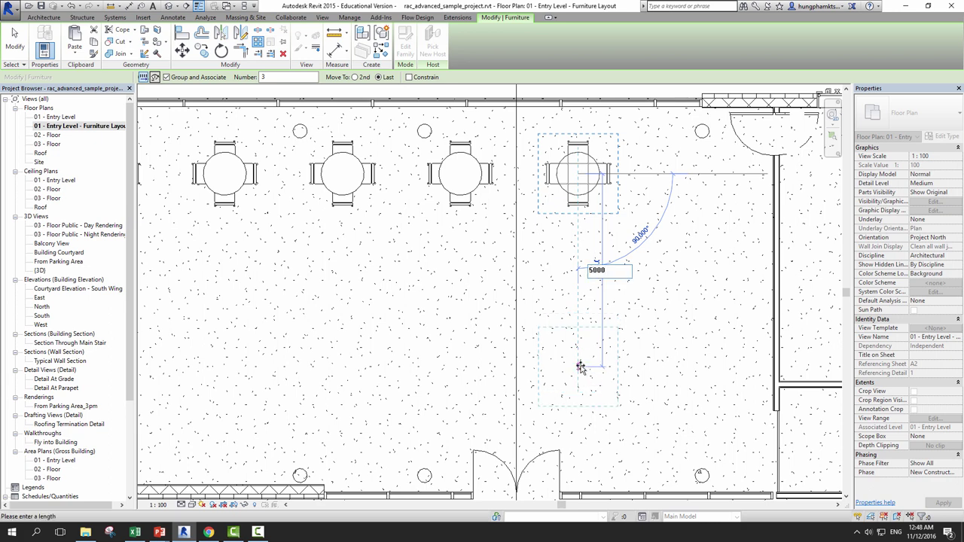
# - Confirm the 5000 spacing and a count of 3 to create the vertical array
pyautogui.press('Return')
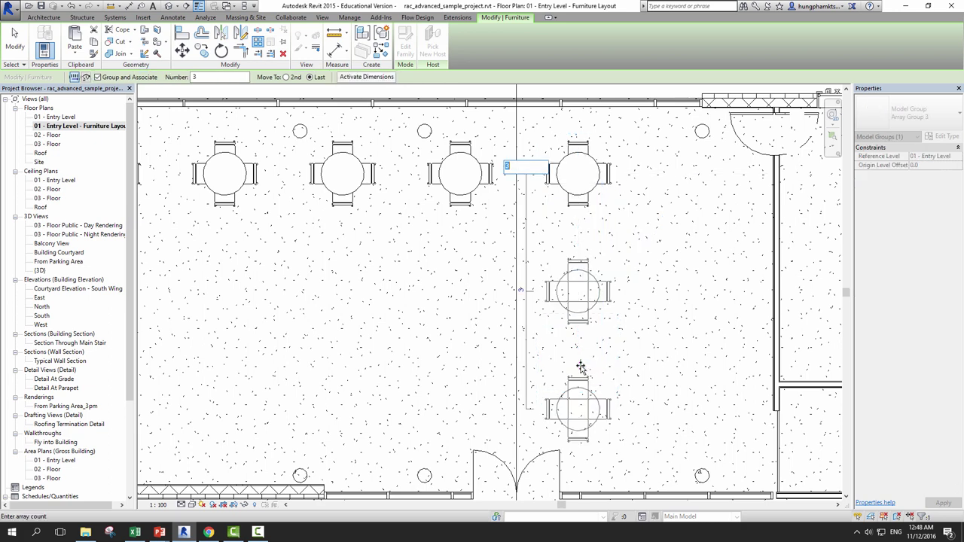
pyautogui.press('Return')
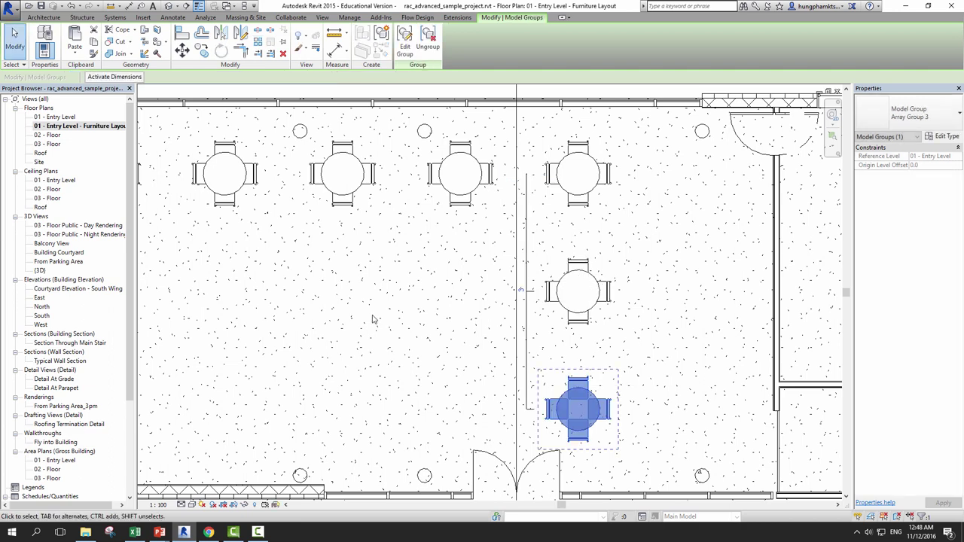
pyautogui.scroll(-1, 512, 286)
# - Select the bottom table group in the column and ungroup it
pyautogui.press('Tab')
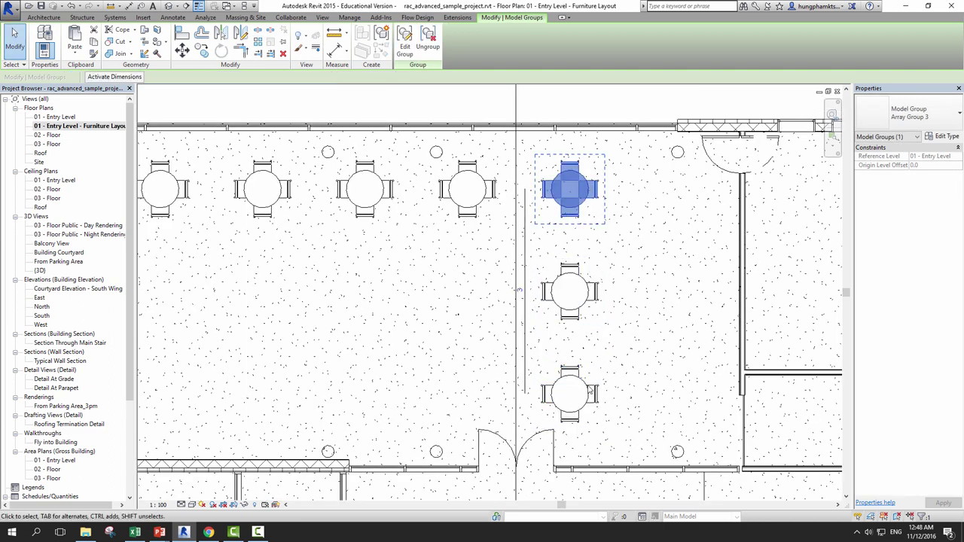
pyautogui.press('Tab')
pyautogui.press('Tab')
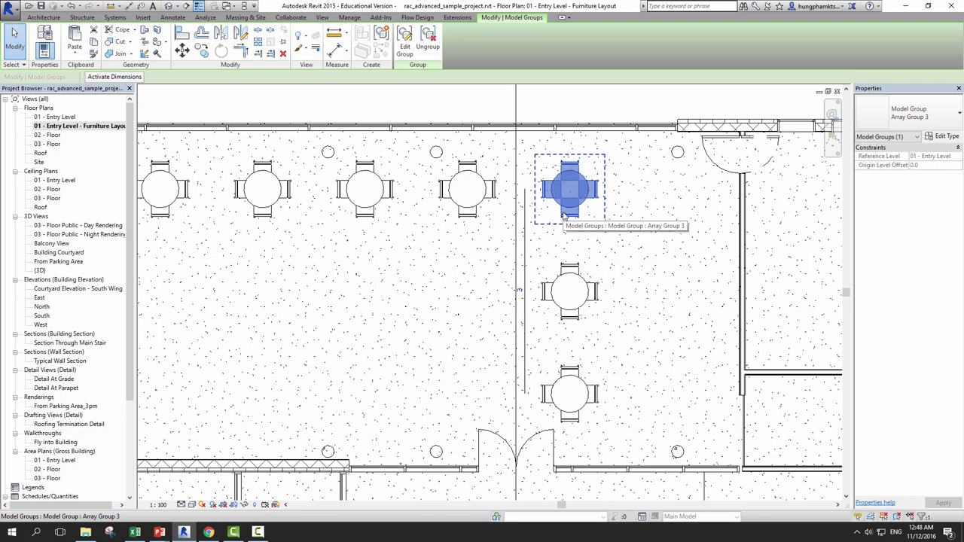
pyautogui.click(570, 192)
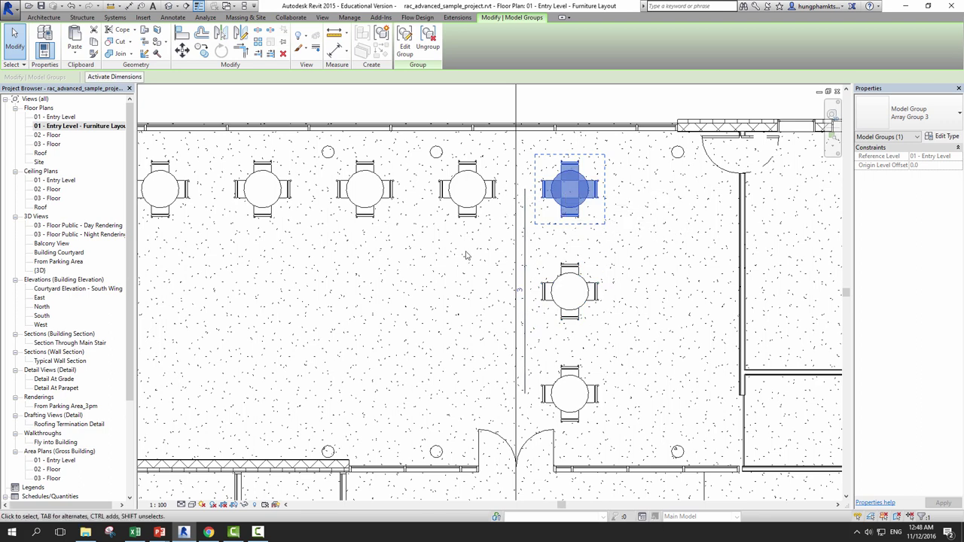
pyautogui.click(626, 360)
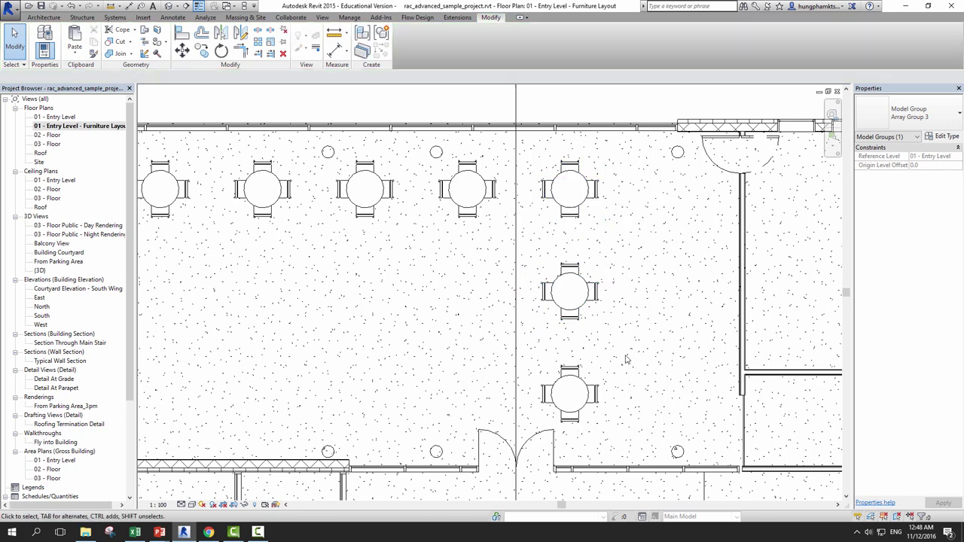
pyautogui.click(583, 323)
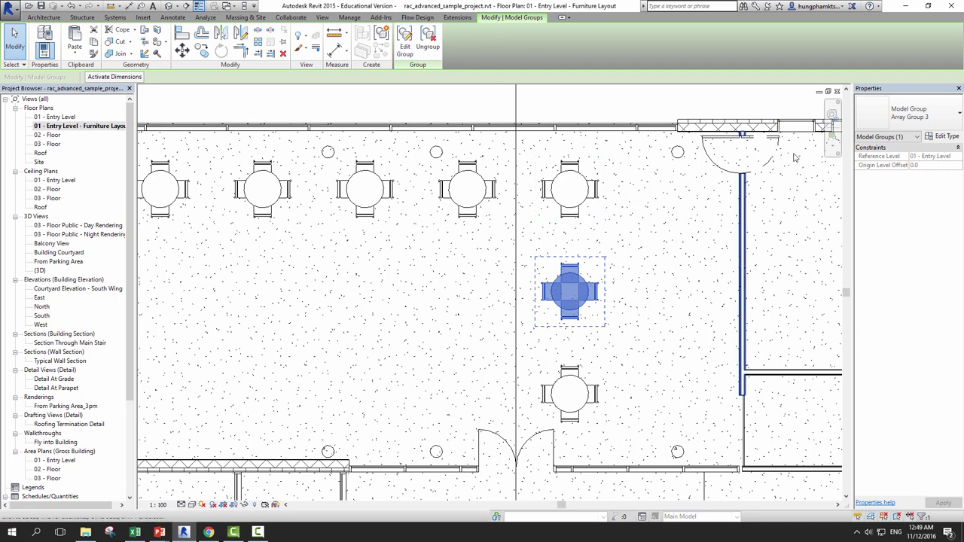
pyautogui.click(483, 192)
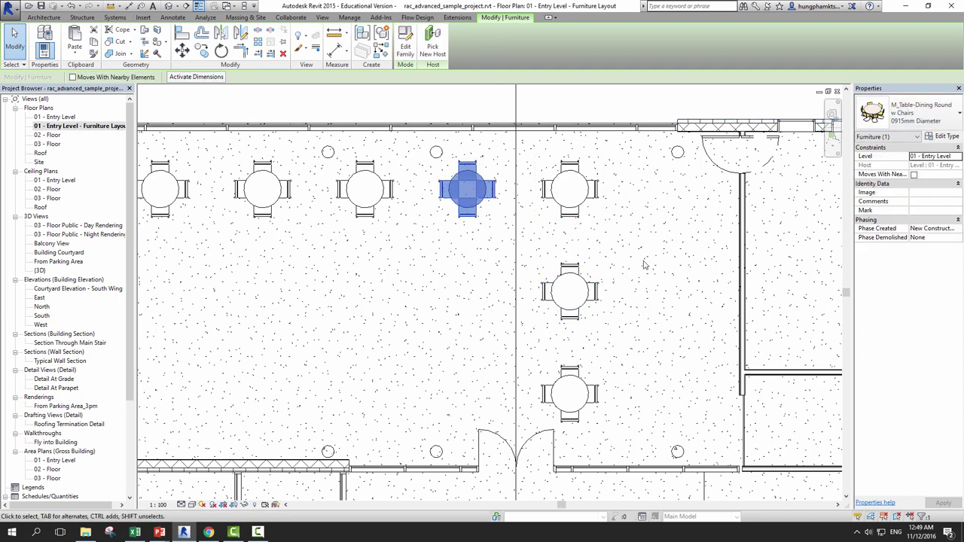
pyautogui.click(571, 319)
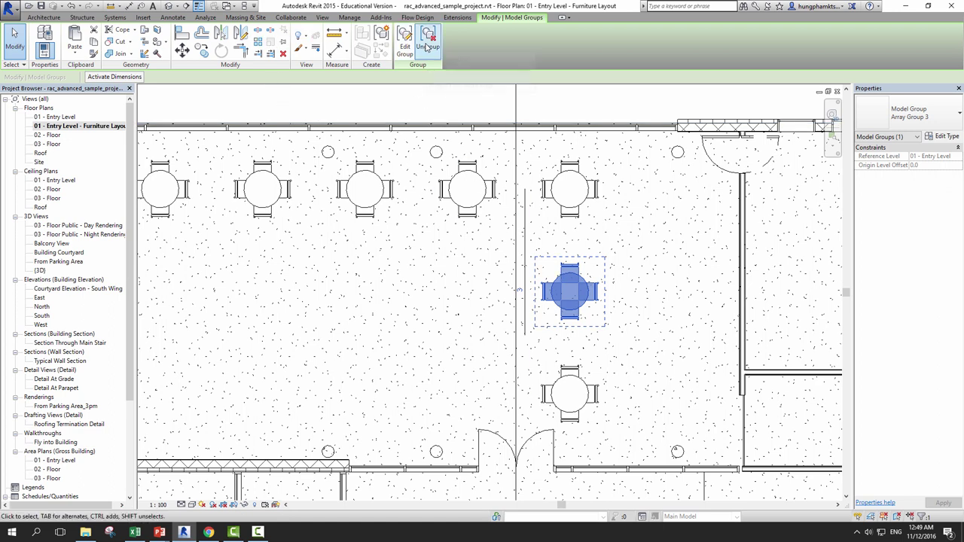
pyautogui.click(570, 393)
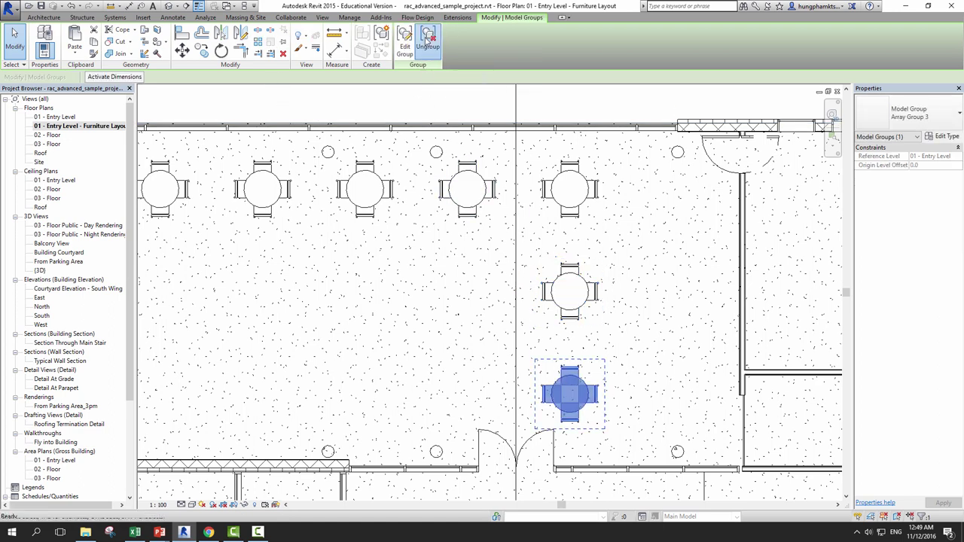
pyautogui.click(428, 41)
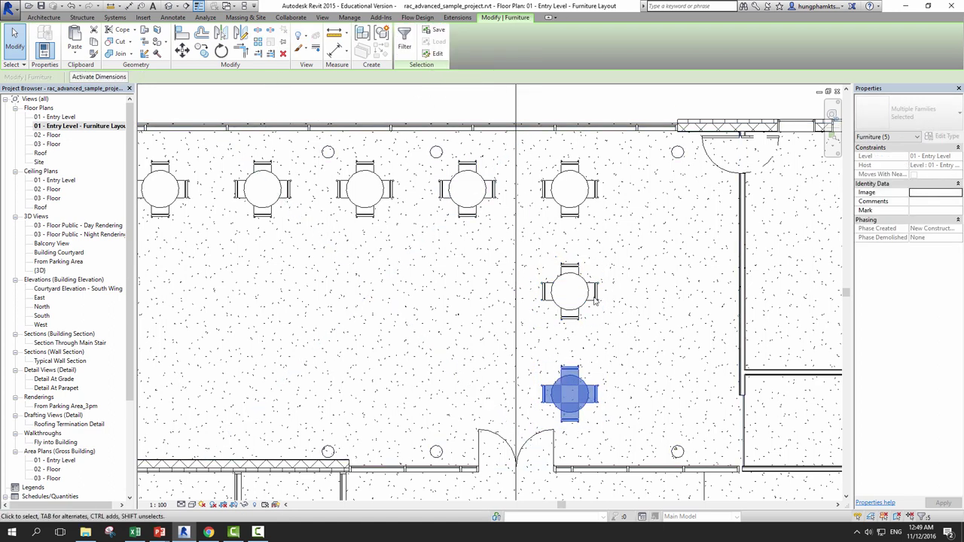
# - Ungroup the top table group and clear the selection
pyautogui.click(570, 198)
pyautogui.click(631, 276)
pyautogui.click(570, 197)
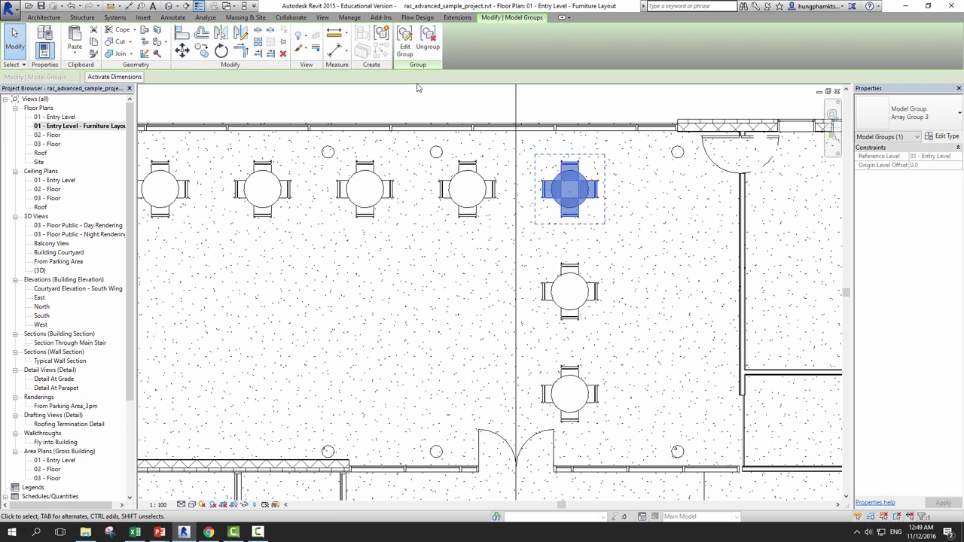
pyautogui.click(427, 42)
pyautogui.click(652, 270)
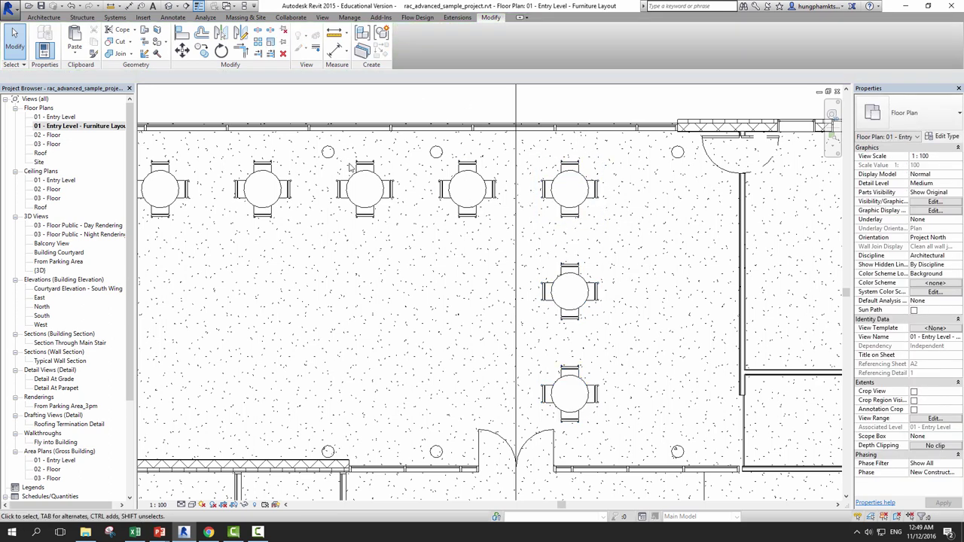
# - Cancel an array started on the middle table and zoom out to the whole building
pyautogui.click(561, 282)
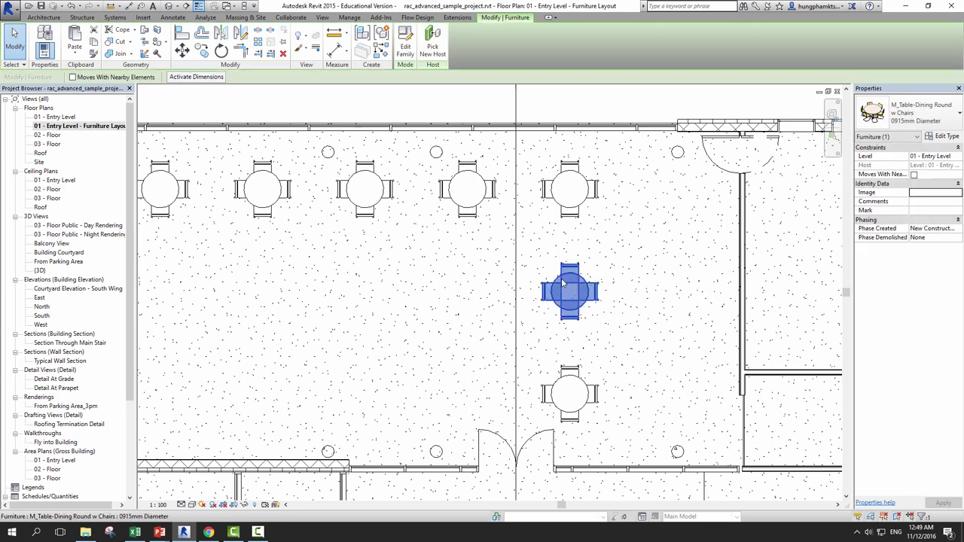
pyautogui.click(258, 43)
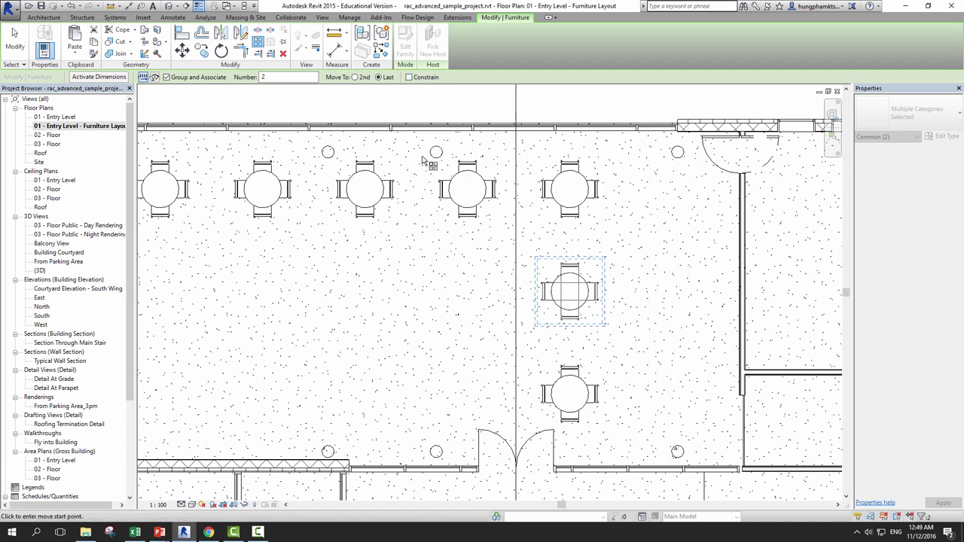
pyautogui.scroll(-3, 357, 269)
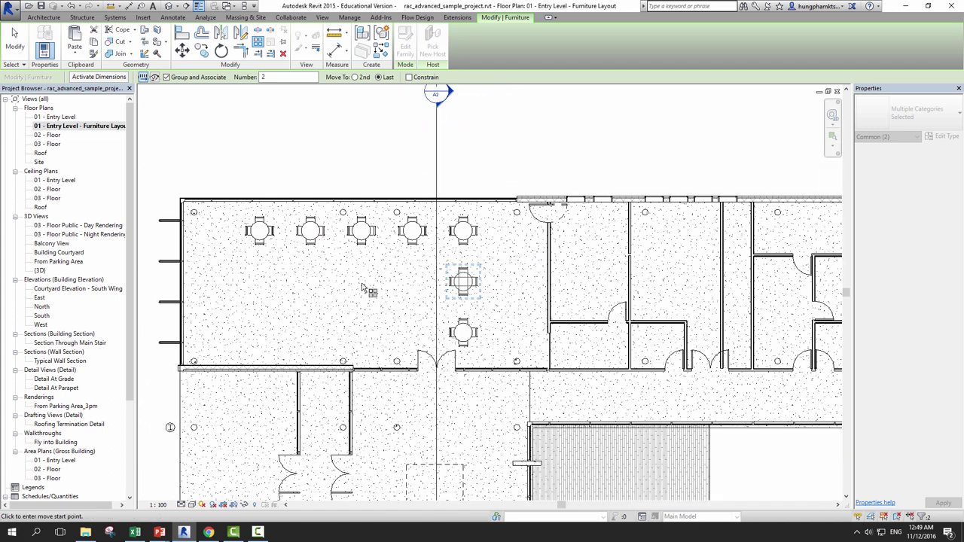
pyautogui.press('Escape')
pyautogui.press('Escape')
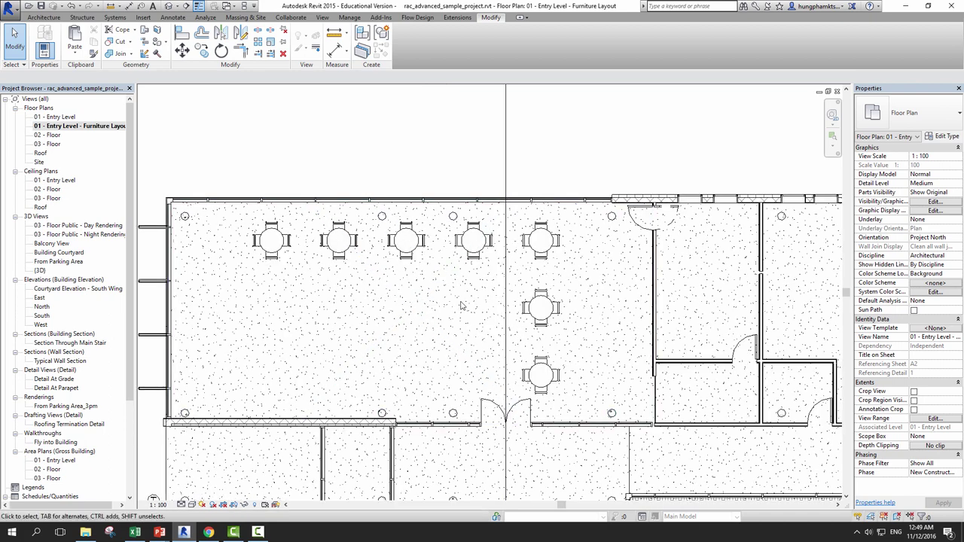
pyautogui.scroll(-2, 369, 354)
pyautogui.scroll(-2, 343, 248)
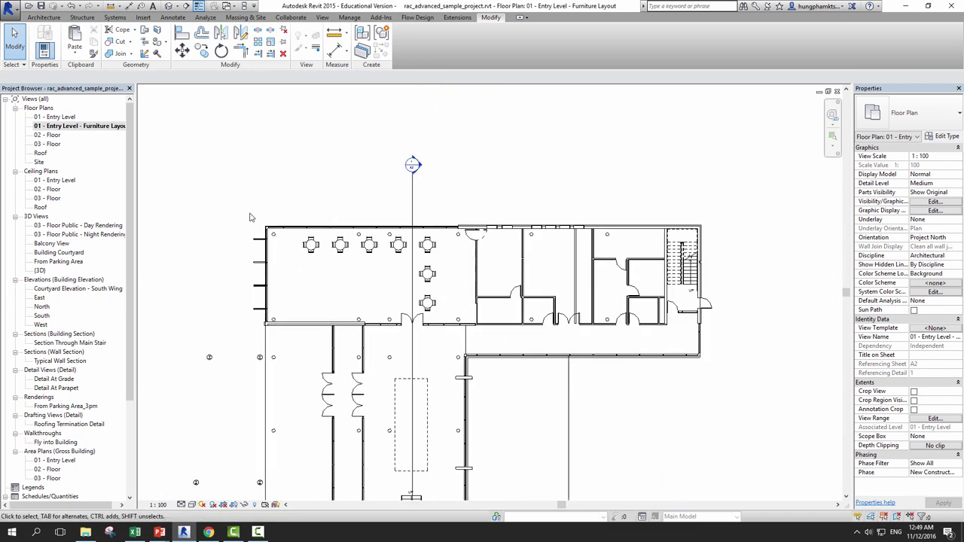
# - Draw a radius-2000 model-line circle in the open area beneath the top row of tables
pyautogui.click(45, 18)
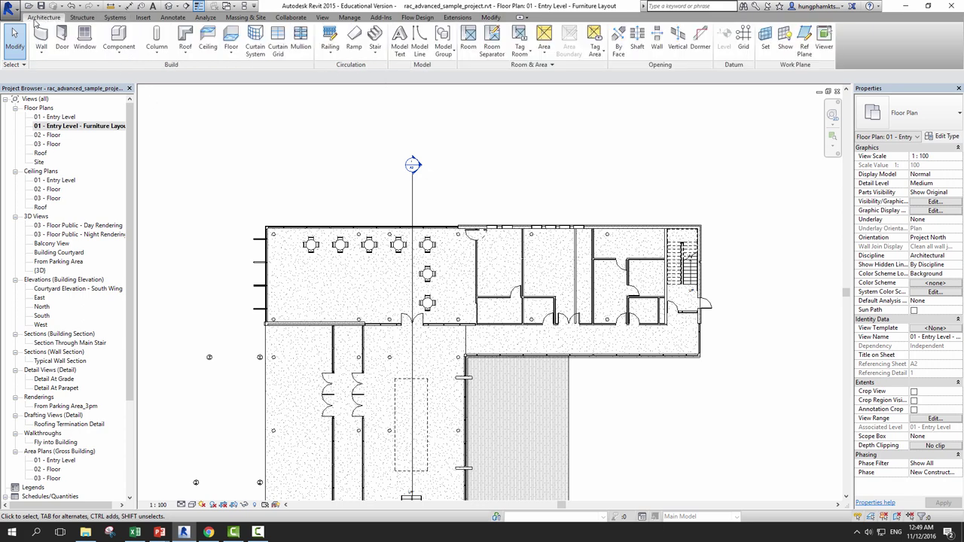
pyautogui.click(421, 56)
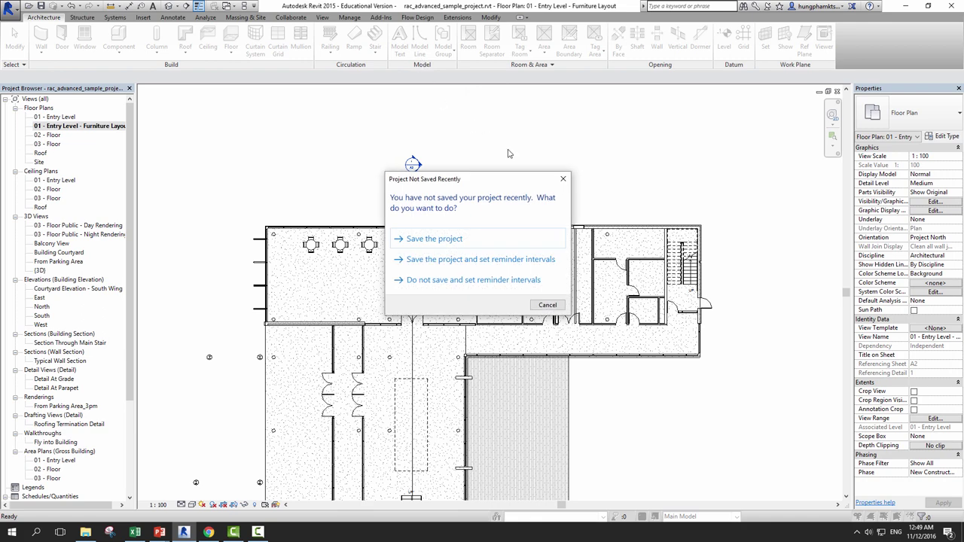
pyautogui.click(564, 180)
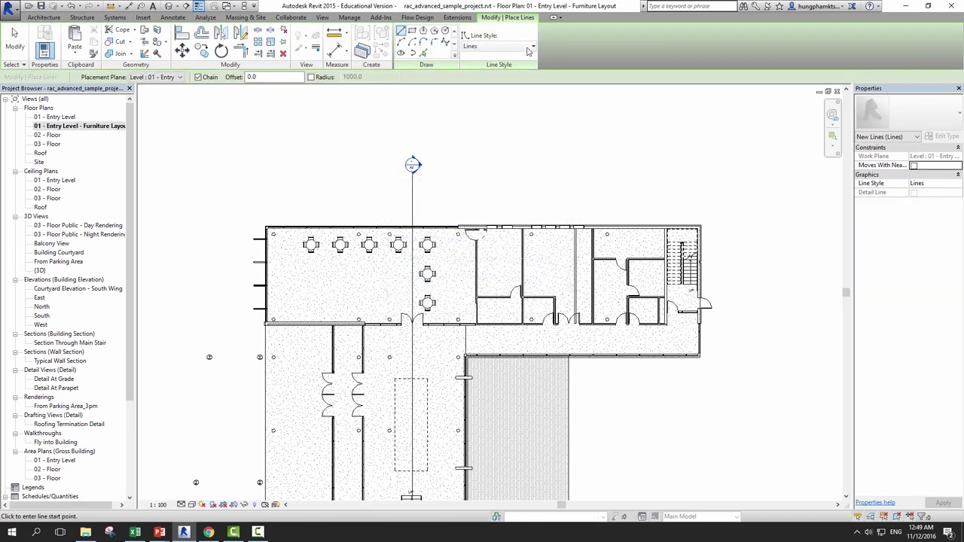
pyautogui.click(444, 31)
pyautogui.scroll(2, 334, 299)
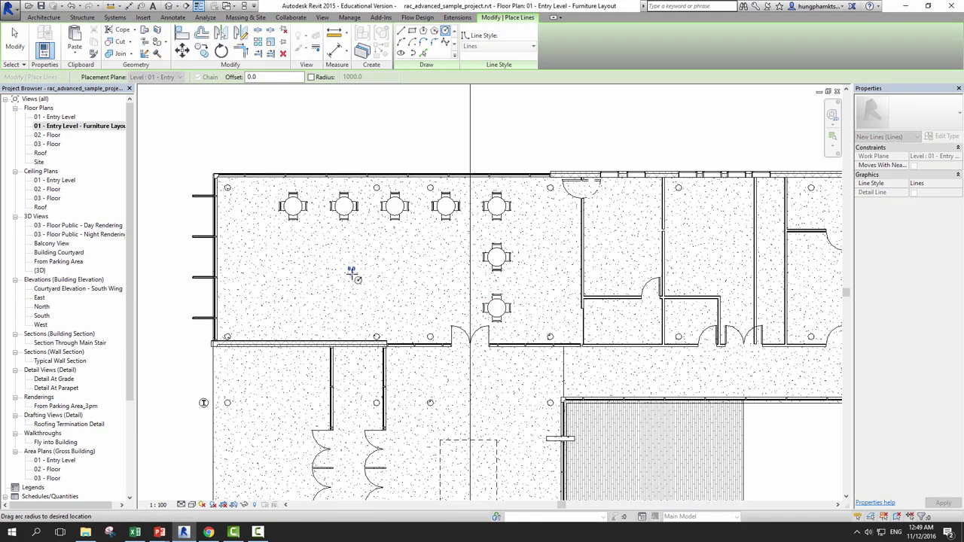
pyautogui.click(384, 251)
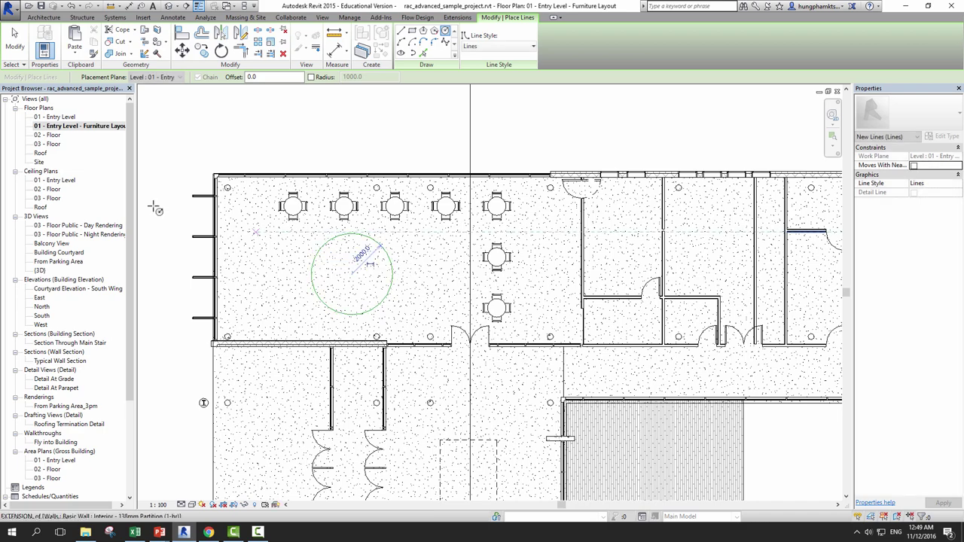
pyautogui.click(14, 38)
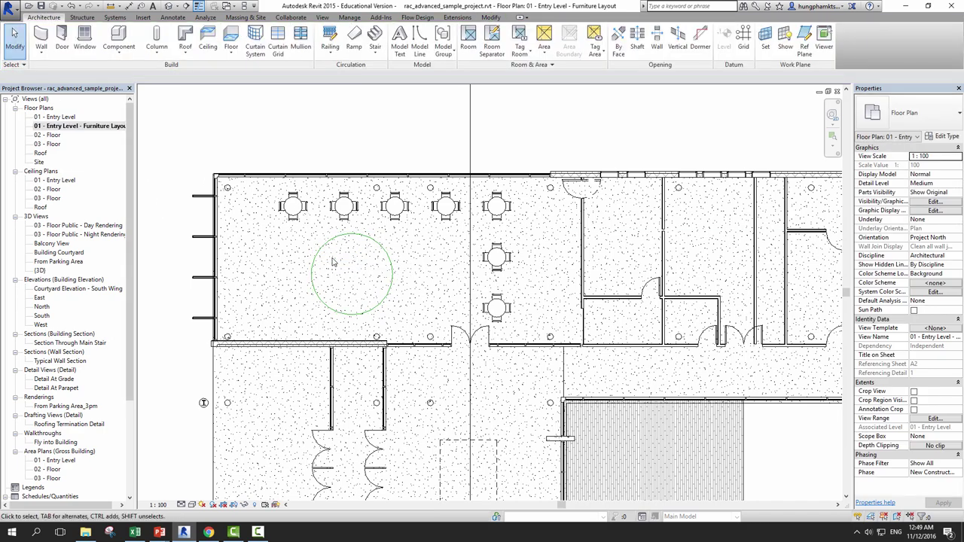
pyautogui.scroll(2, 351, 212)
# - Move the second table in the top row onto the top of the circle
pyautogui.click(343, 204)
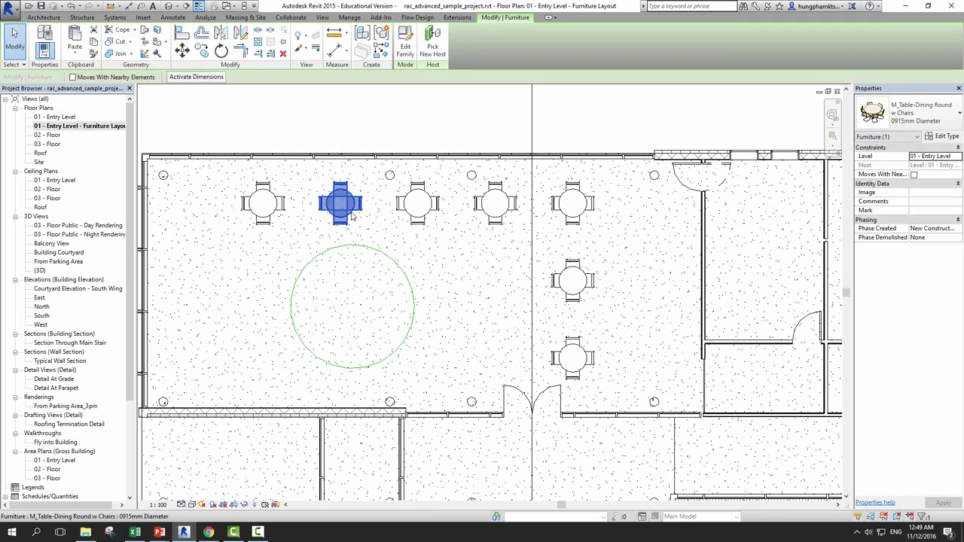
pyautogui.click(181, 49)
pyautogui.scroll(1, 306, 188)
pyautogui.click(350, 208)
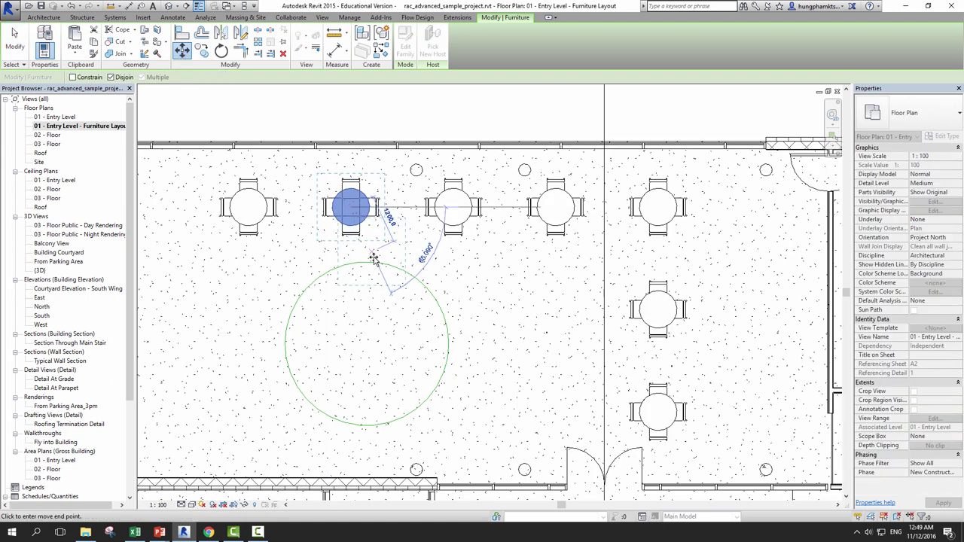
pyautogui.click(366, 262)
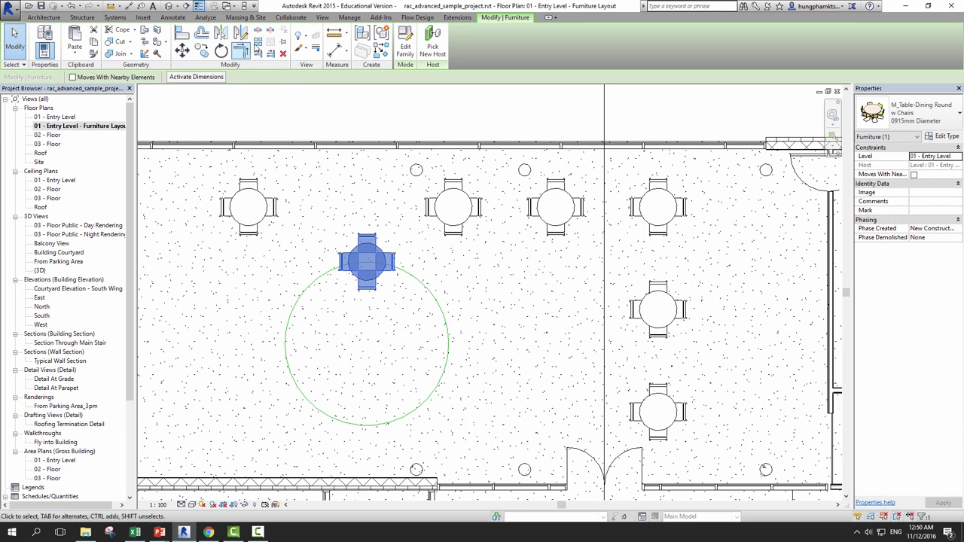
# - Radially array the table 4 times around the circle's centre, 90° apart
pyautogui.click(257, 43)
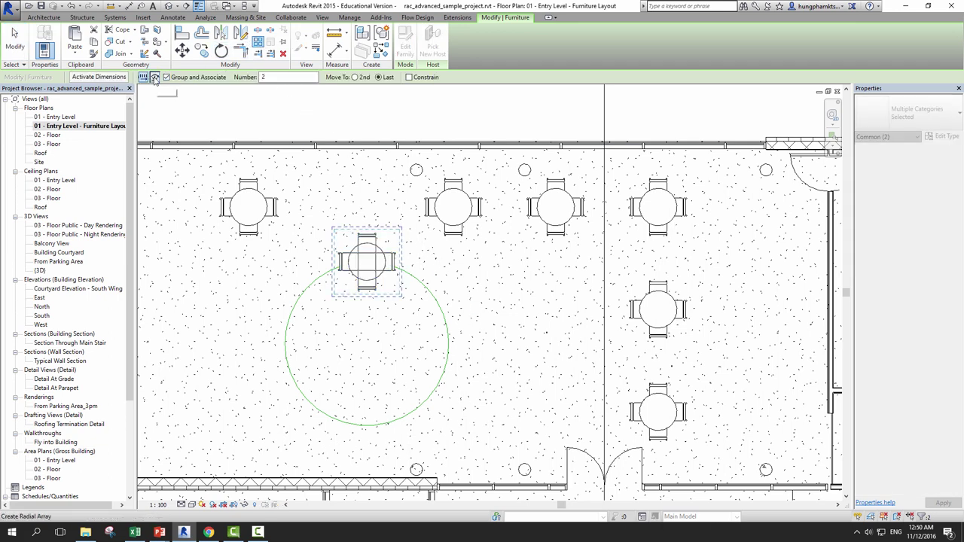
pyautogui.click(155, 78)
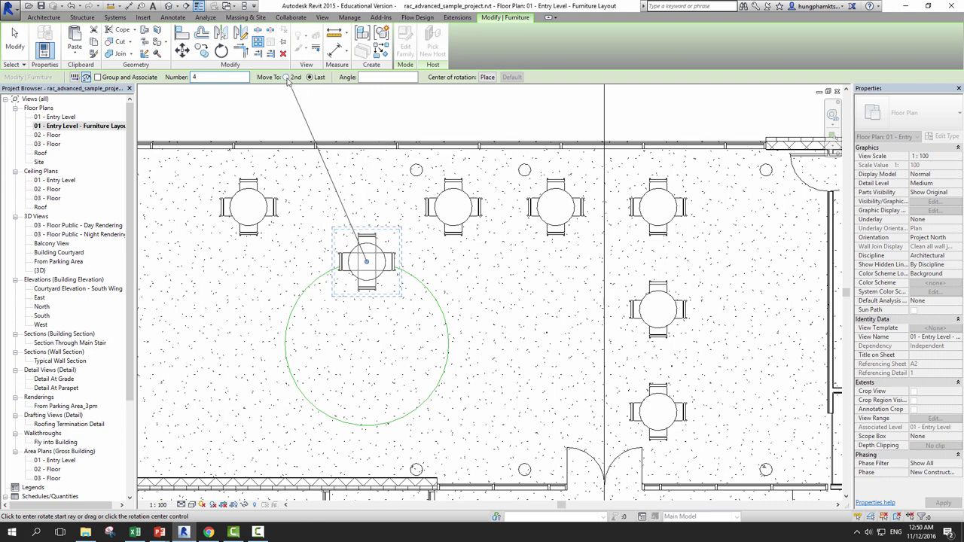
pyautogui.click(286, 78)
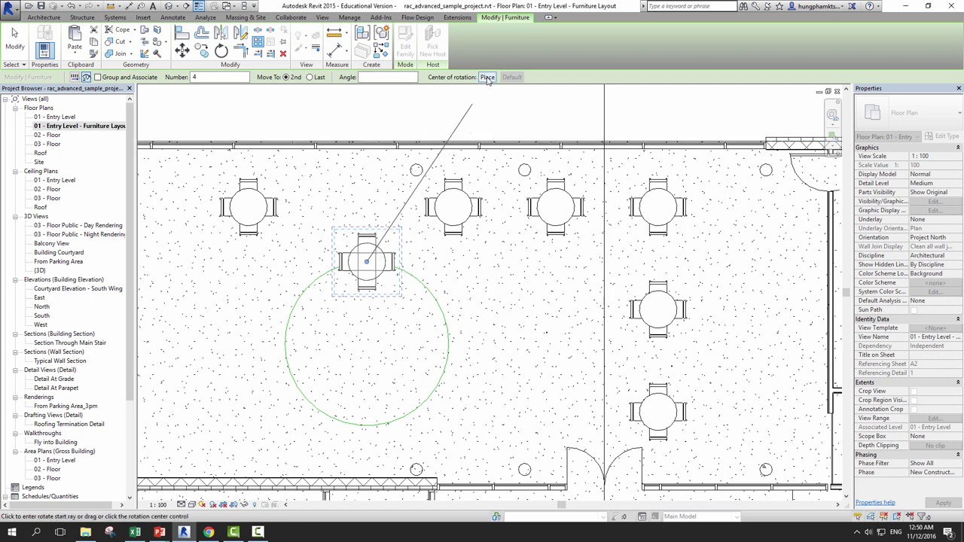
pyautogui.click(487, 77)
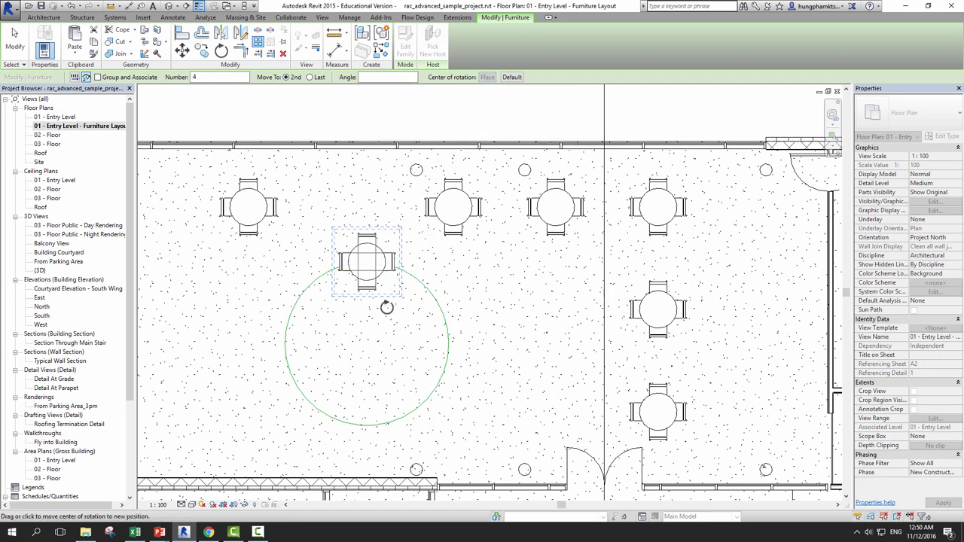
pyautogui.click(367, 344)
pyautogui.click(366, 261)
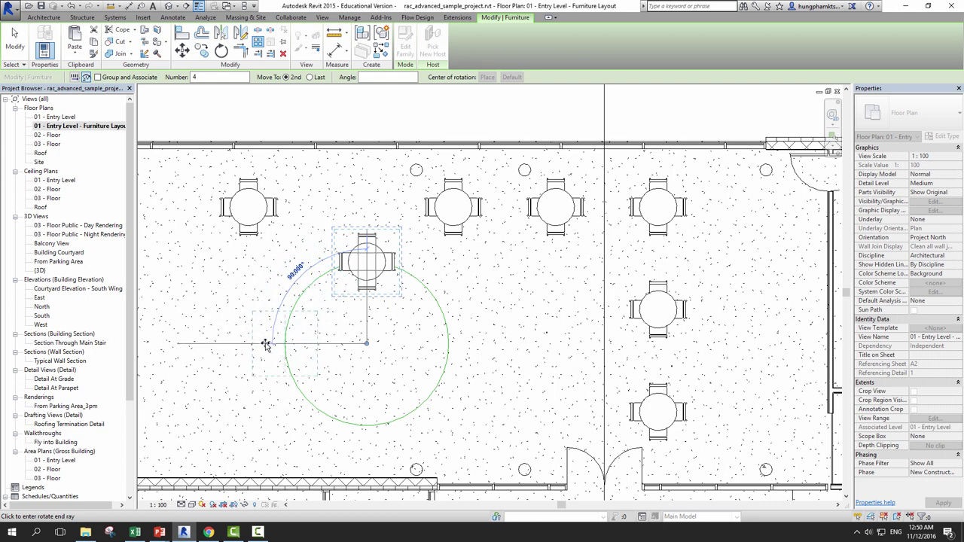
pyautogui.write('90')
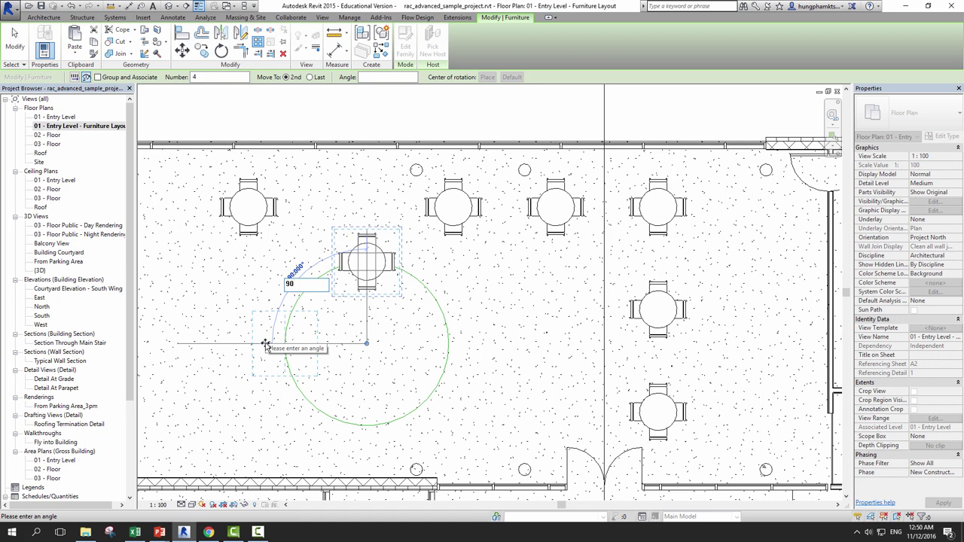
pyautogui.press('Return')
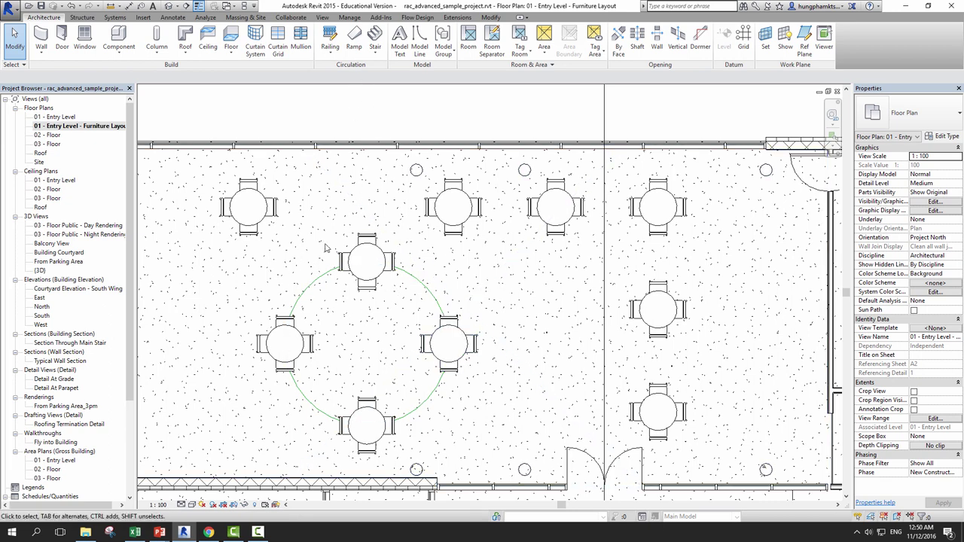
pyautogui.scroll(-4, 325, 247)
# - Select the corridor dining table and start a linear array of it
pyautogui.moveTo(378, 163)
pyautogui.mouseDown(button='middle')
pyautogui.moveTo(391, 181)
pyautogui.moveTo(372, 182)
pyautogui.mouseUp(button='middle')
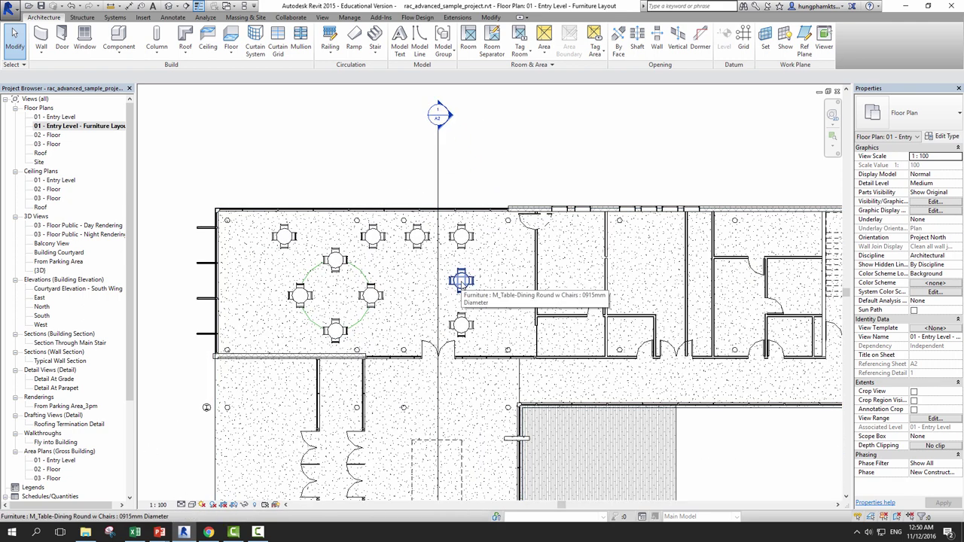
pyautogui.moveTo(470, 328)
pyautogui.mouseDown(button='middle')
pyautogui.moveTo(424, 284)
pyautogui.moveTo(462, 305)
pyautogui.mouseUp(button='middle')
pyautogui.click(423, 285)
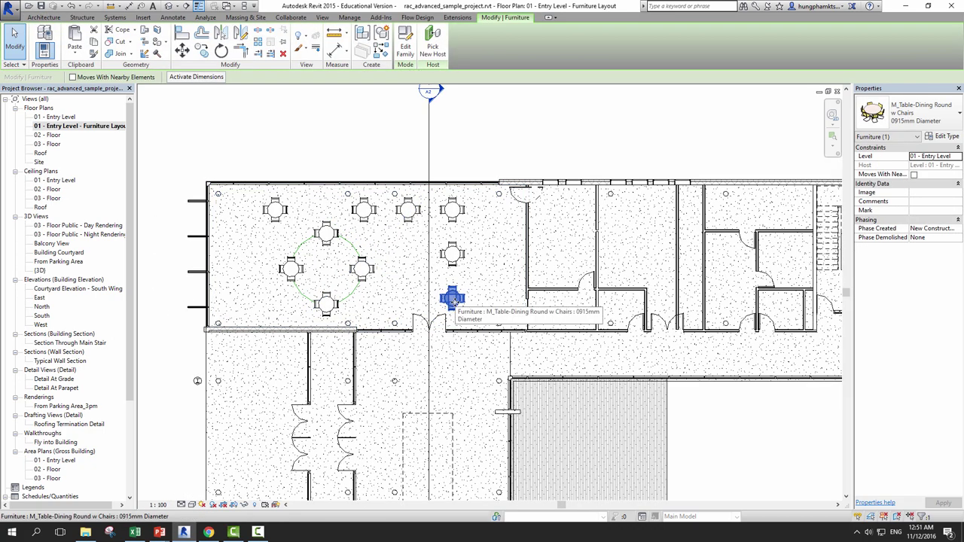
pyautogui.moveTo(454, 303)
pyautogui.mouseDown()
pyautogui.moveTo(469, 348)
pyautogui.moveTo(460, 399)
pyautogui.mouseUp()
pyautogui.moveTo(460, 399); pyautogui.dragTo(473, 320, button='middle')
pyautogui.scroll(2, 489, 309)
pyautogui.scroll(2, 496, 301)
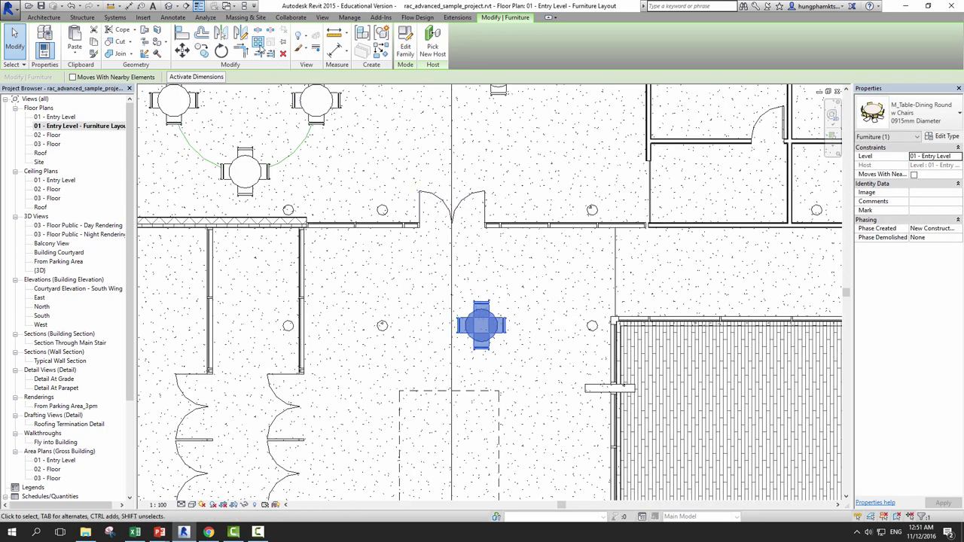
pyautogui.click(259, 50)
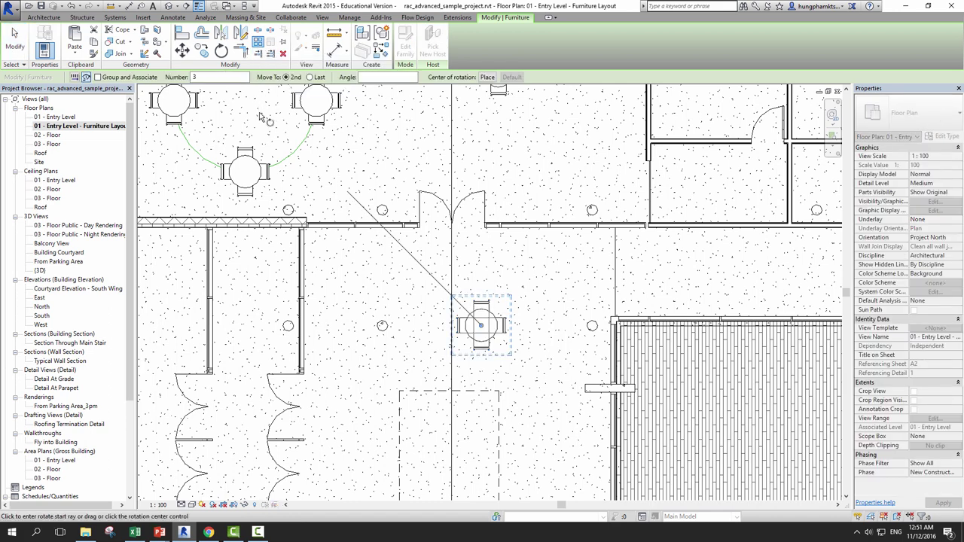
pyautogui.click(74, 78)
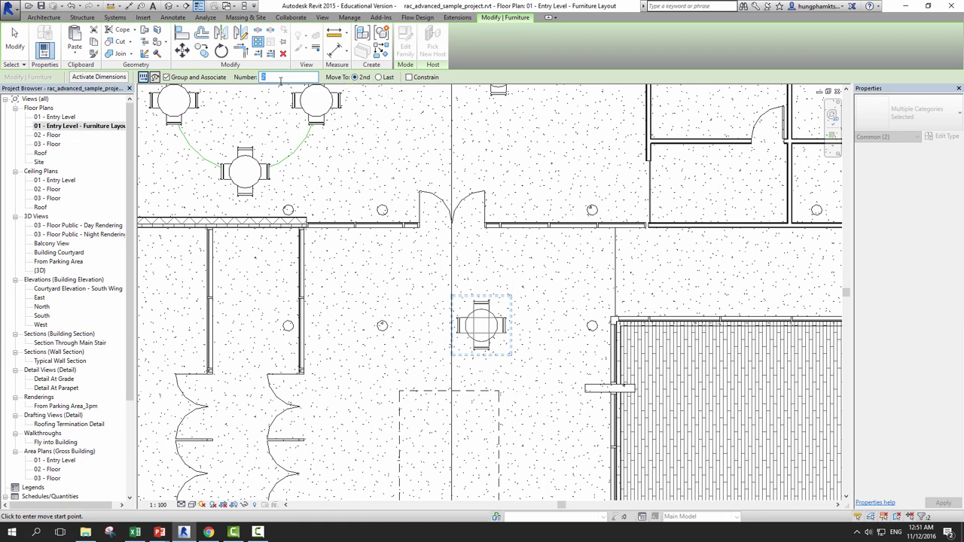
# - With Move To: Last, array the corridor table from its centre 10000 downward, 2 copies
pyautogui.click(379, 77)
pyautogui.moveTo(450, 305); pyautogui.dragTo(433, 170, button='middle')
pyautogui.click(466, 193)
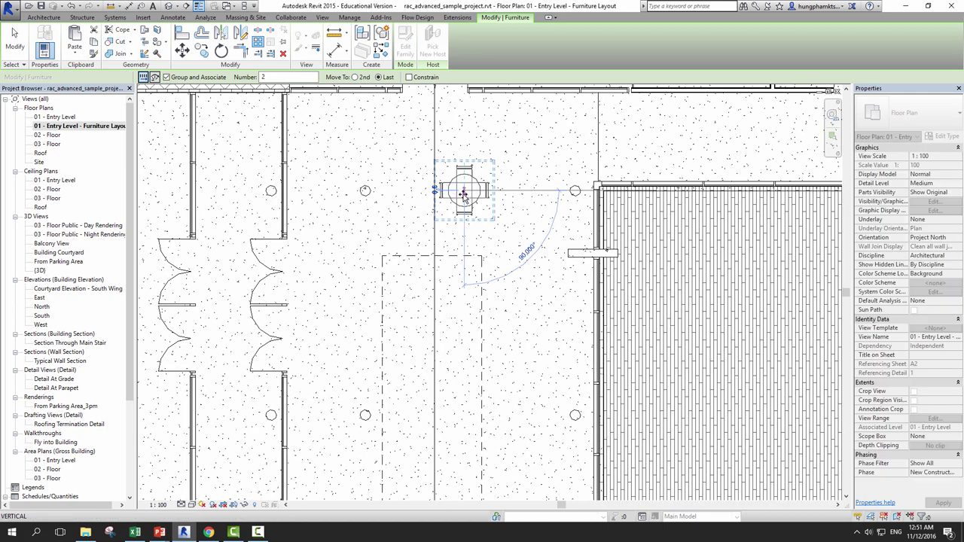
pyautogui.moveTo(464, 443); pyautogui.dragTo(462, 291, button='middle')
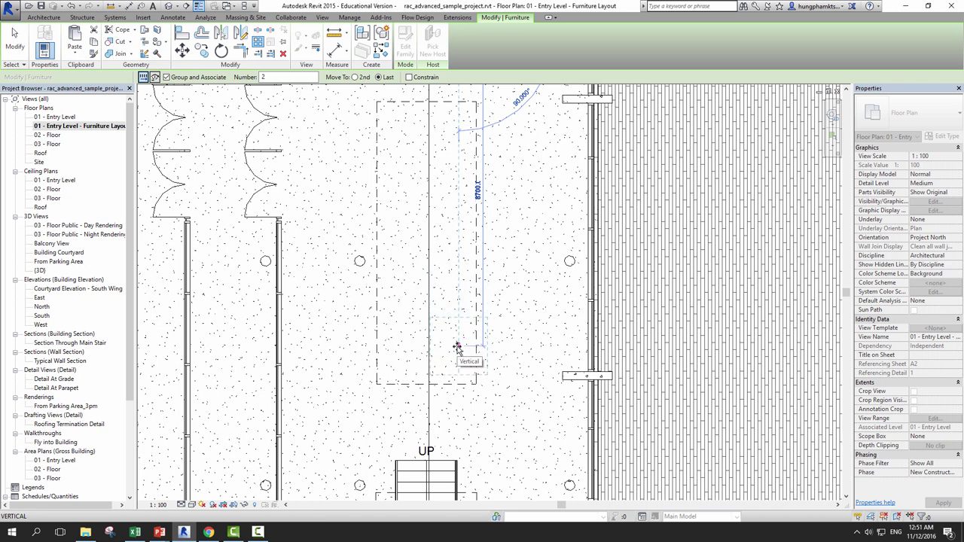
pyautogui.write('10000')
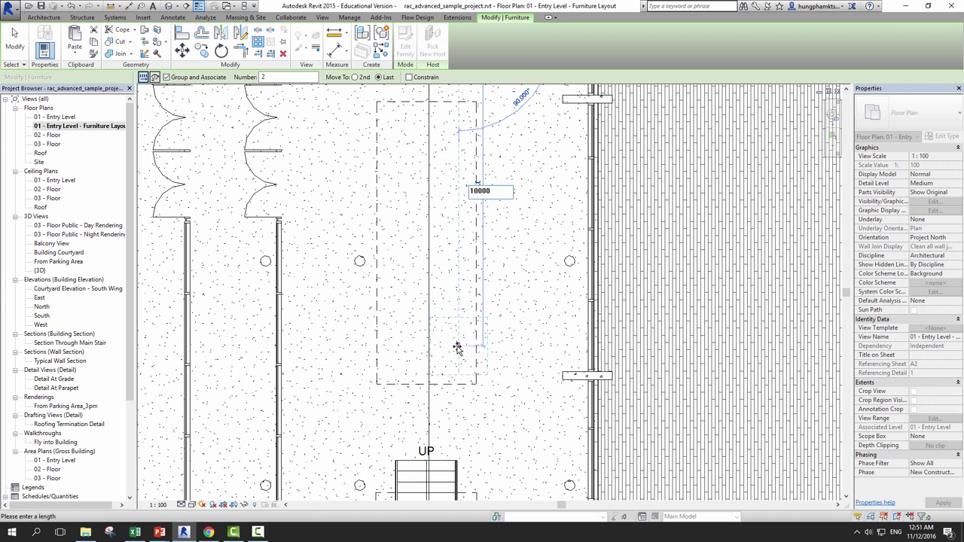
pyautogui.press('Return')
pyautogui.scroll(-2, 463, 352)
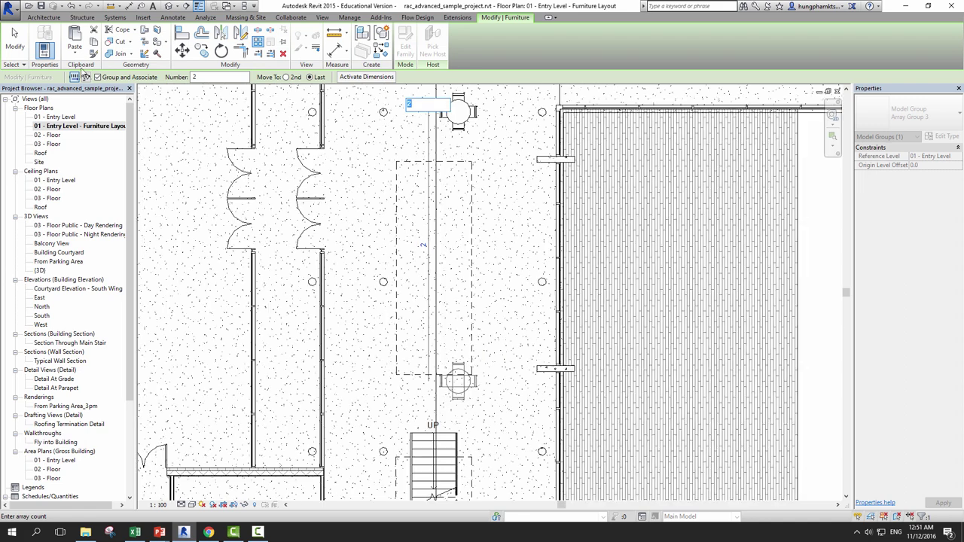
pyautogui.press('Return')
pyautogui.scroll(1, 469, 448)
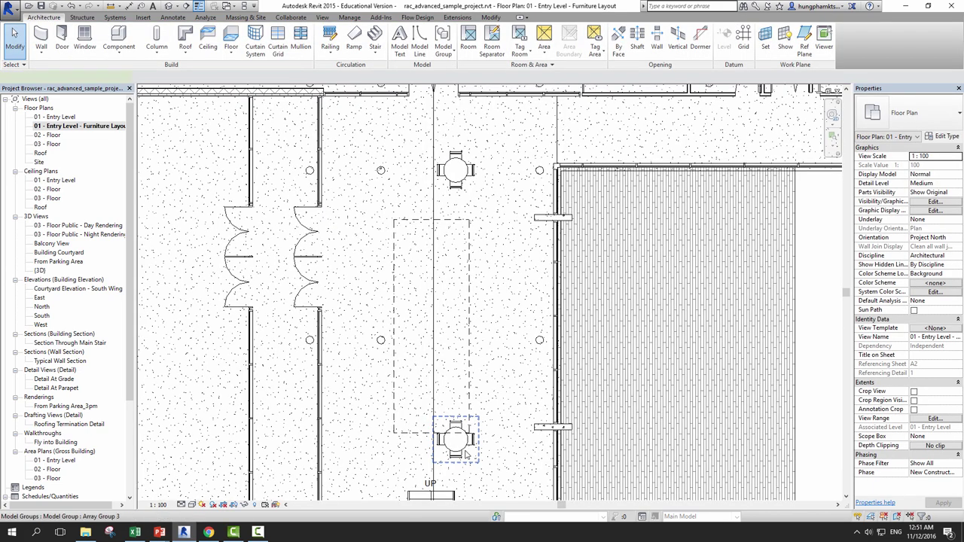
# - Change the corridor array's table count from 2 to 4, then deselect it
pyautogui.click(466, 453)
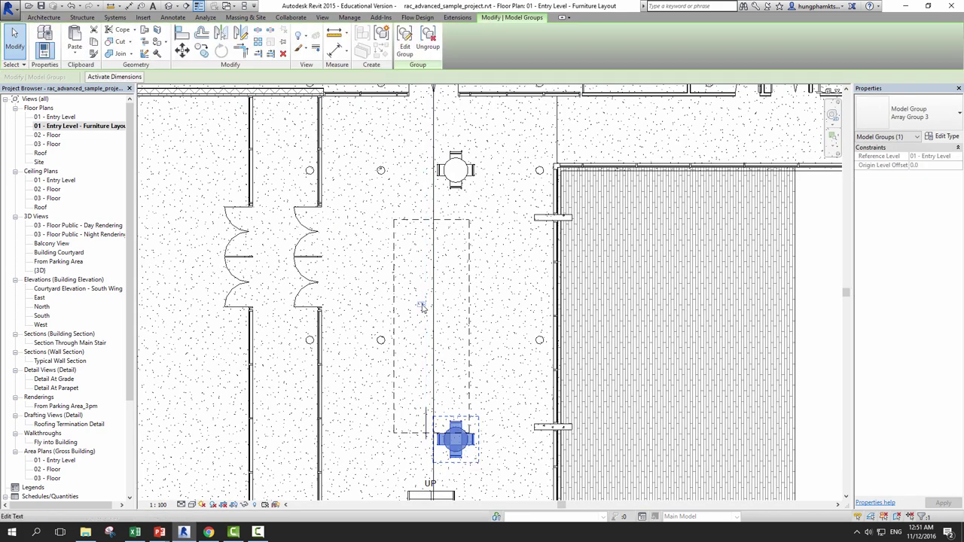
pyautogui.click(423, 304)
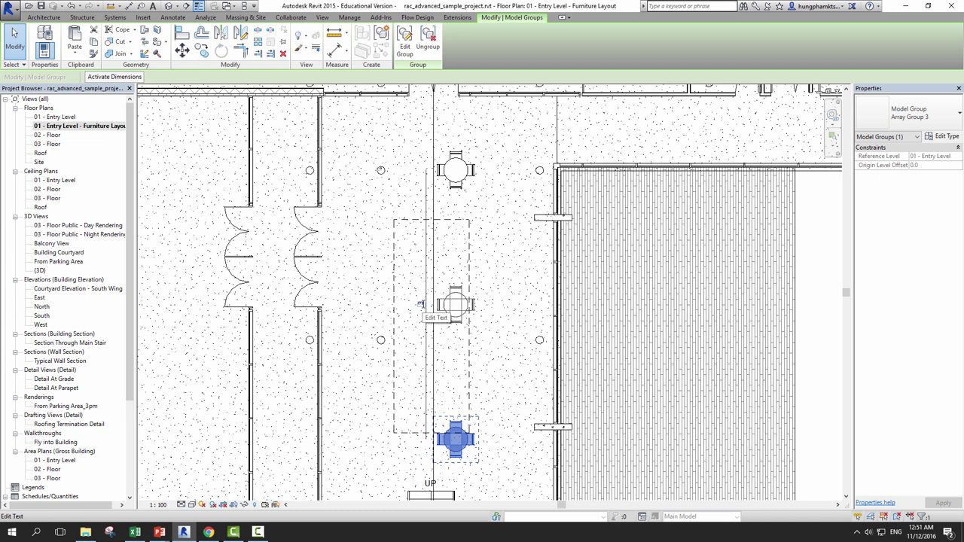
pyautogui.write('4')
pyautogui.press('Return')
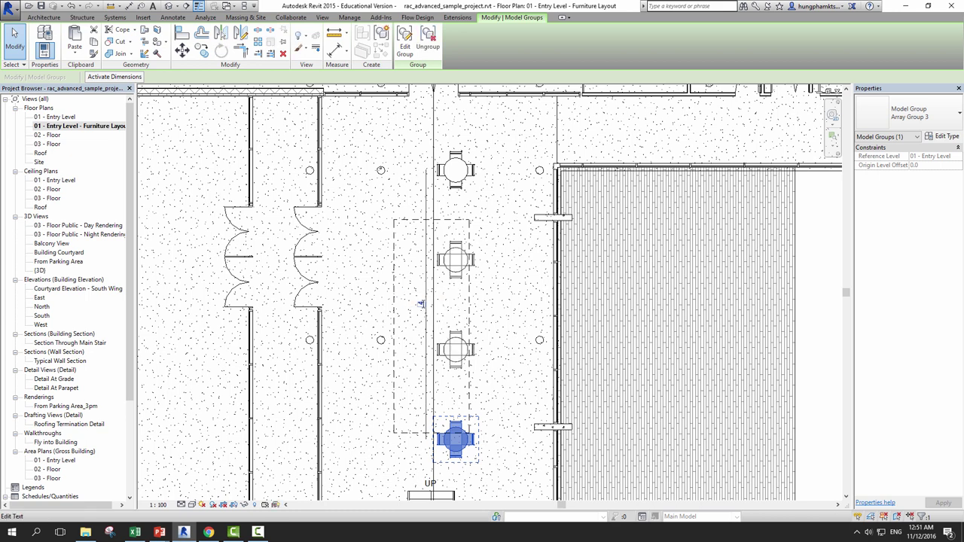
pyautogui.click(498, 321)
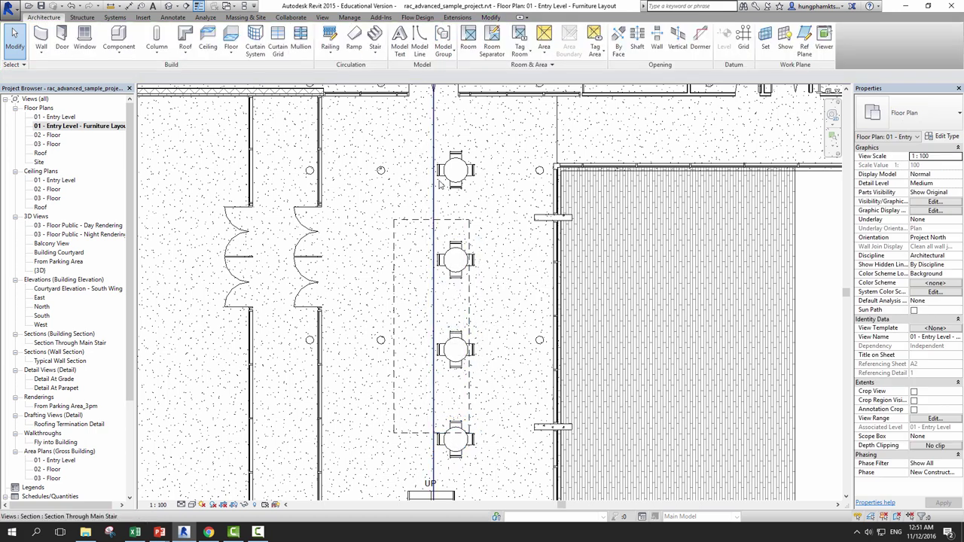
pyautogui.click(450, 366)
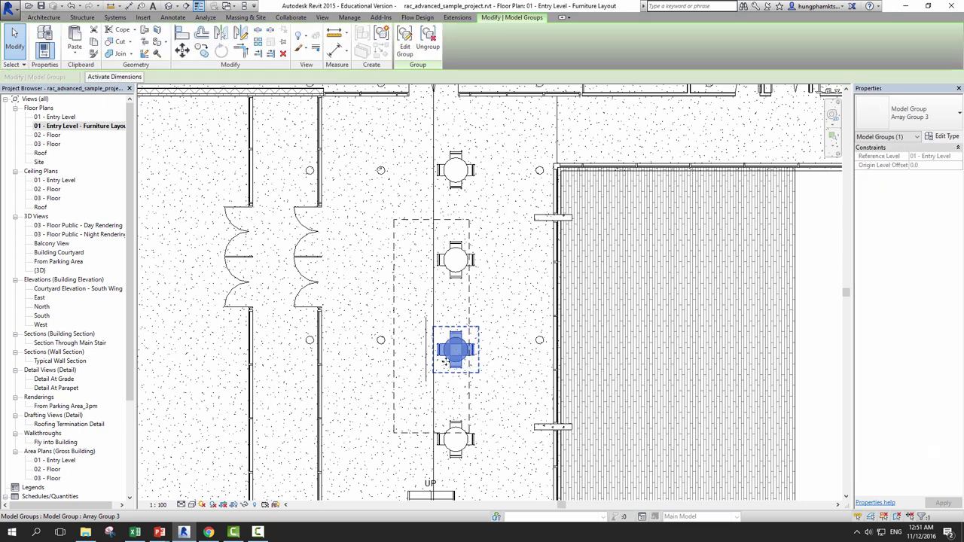
pyautogui.click(421, 306)
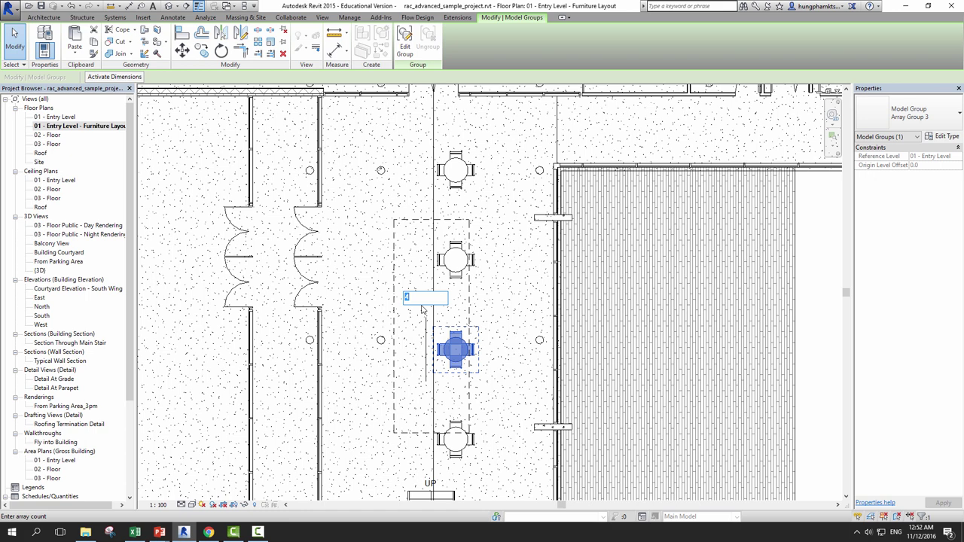
pyautogui.scroll(-4, 427, 306)
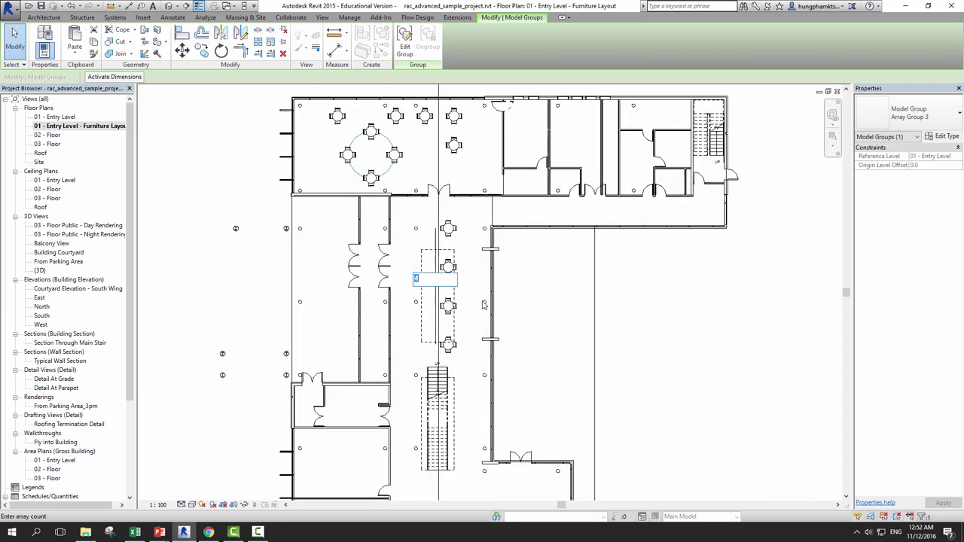
pyautogui.scroll(2, 463, 316)
pyautogui.press('Return')
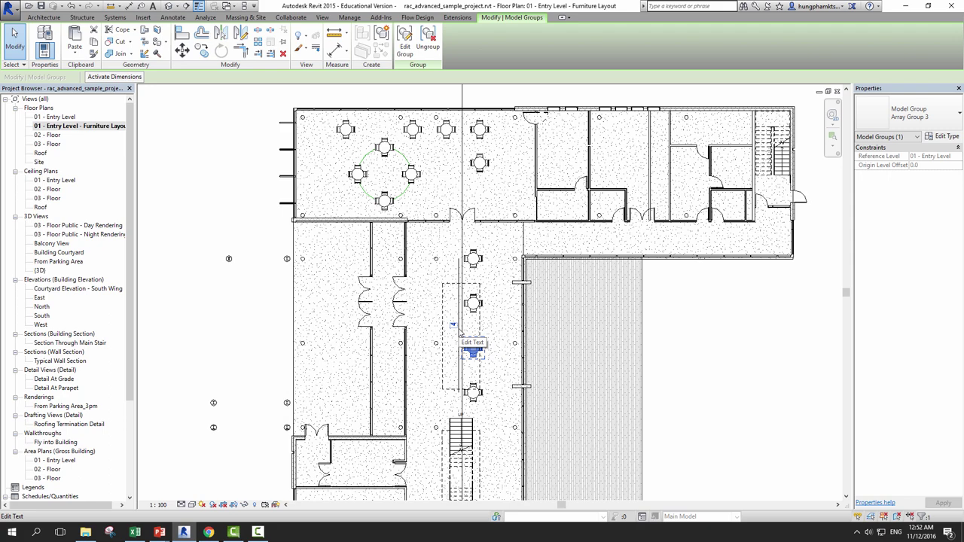
pyautogui.click(287, 295)
# - Zoom and pan to frame the whole building in the plan view
pyautogui.scroll(-1, 360, 291)
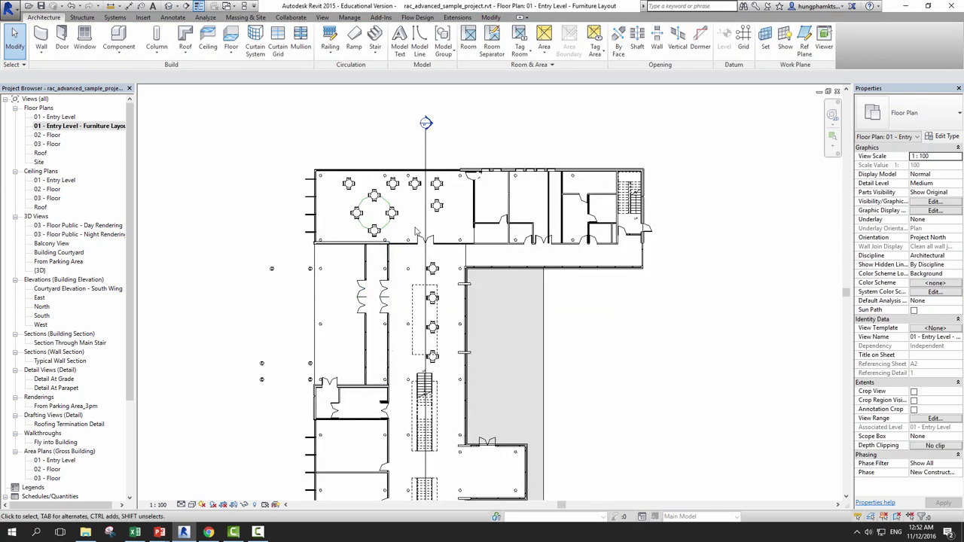
pyautogui.scroll(-1, 360, 292)
pyautogui.moveTo(480, 126); pyautogui.dragTo(463, 132, button='middle')
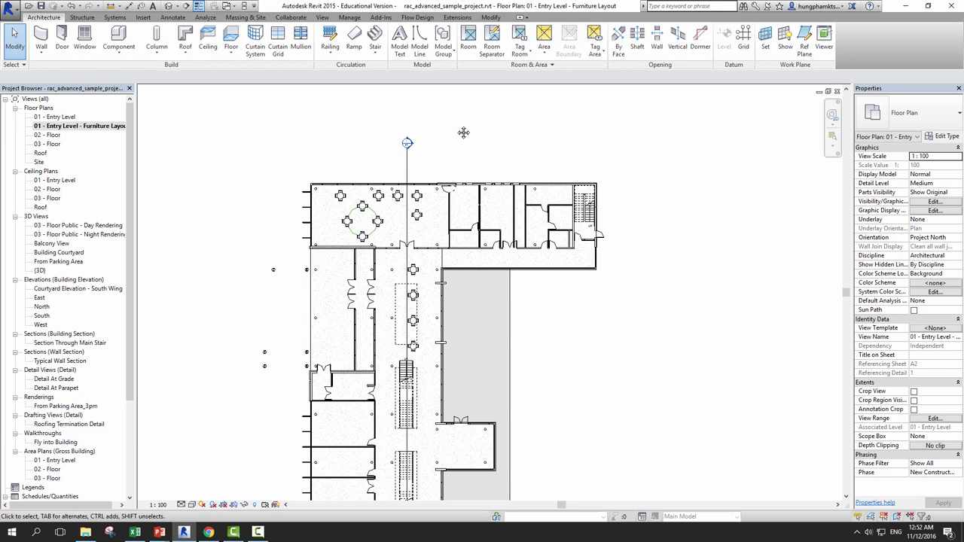
pyautogui.scroll(3, 356, 211)
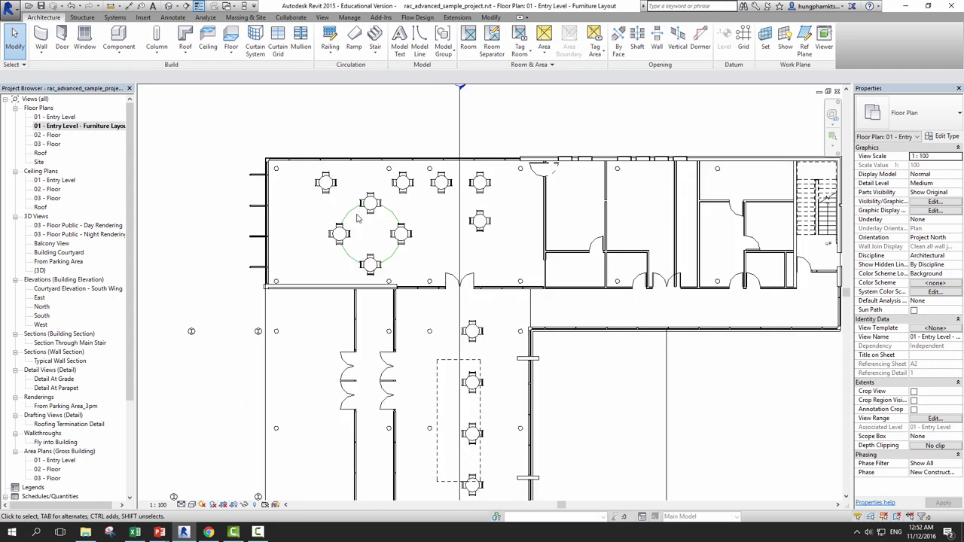
pyautogui.moveTo(343, 290); pyautogui.dragTo(338, 292, button='middle')
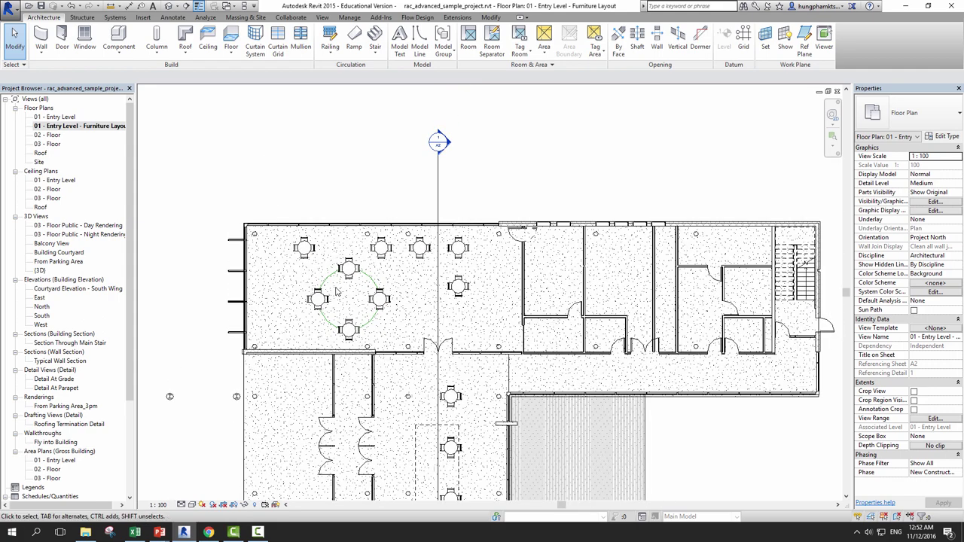
pyautogui.scroll(2, 479, 299)
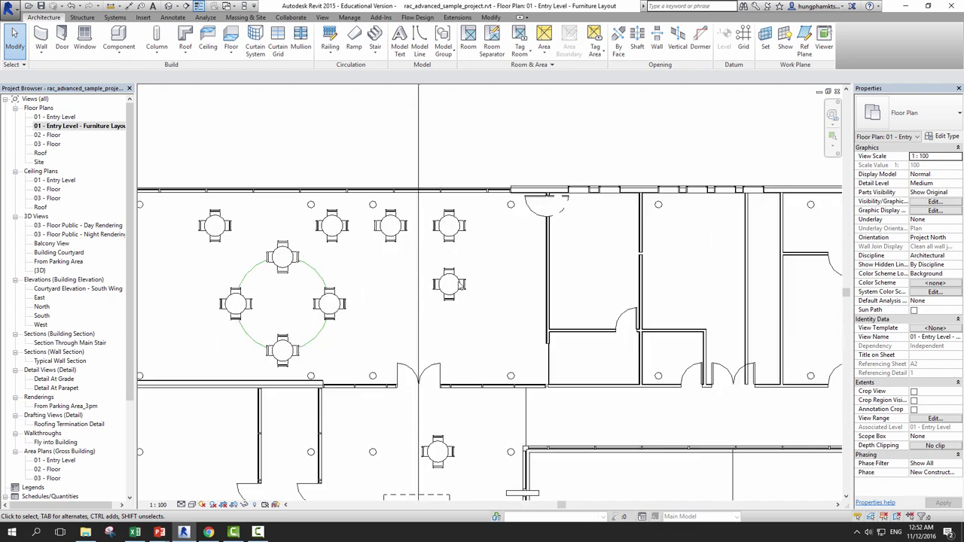
pyautogui.scroll(2, 466, 294)
pyautogui.scroll(2, 453, 260)
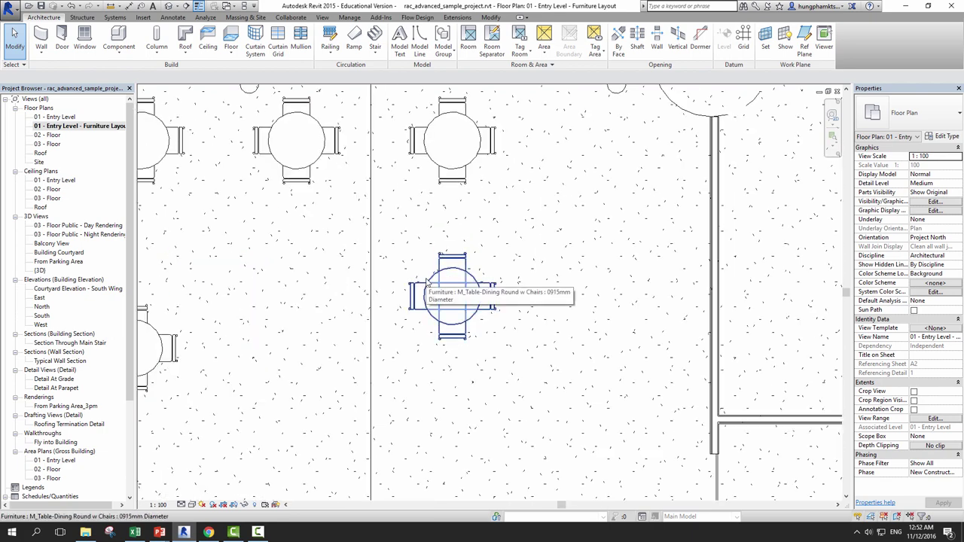
# - Select the copied dining table below the top row's fourth table to inspect it, then deselect
pyautogui.click(426, 283)
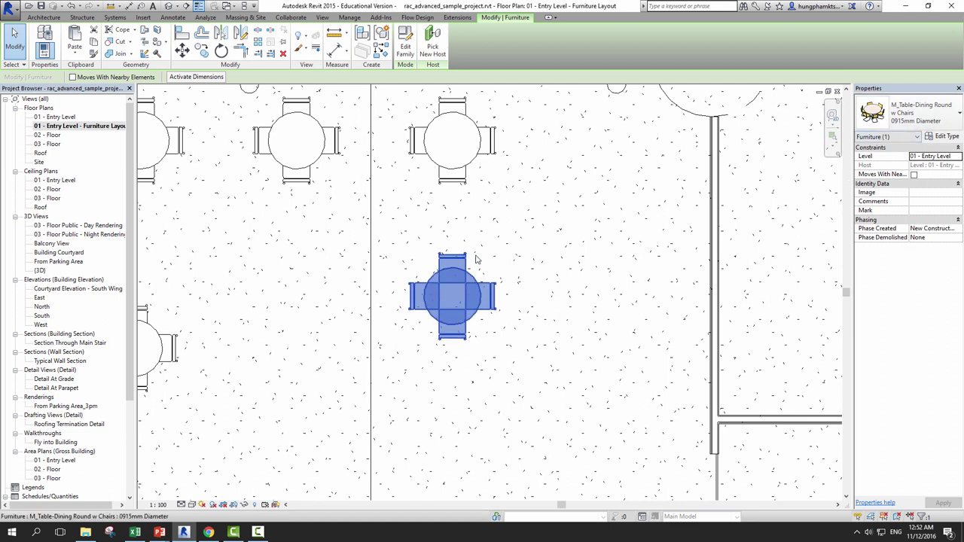
pyautogui.scroll(1, 463, 301)
pyautogui.scroll(2, 463, 301)
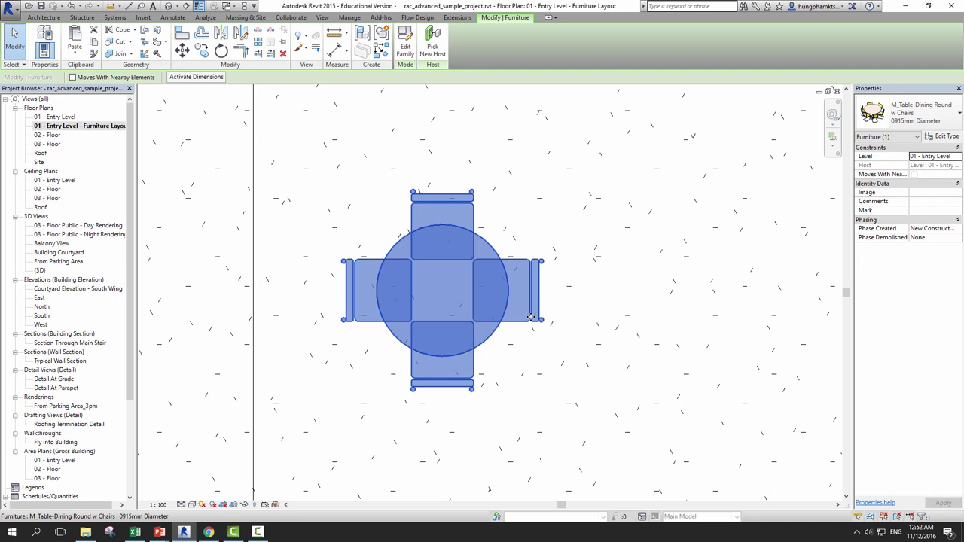
pyautogui.scroll(1, 531, 311)
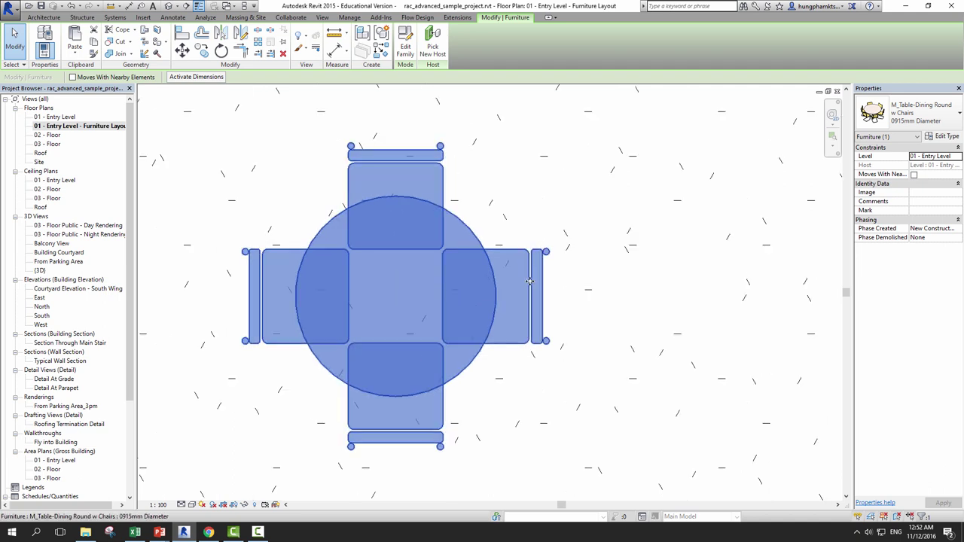
pyautogui.scroll(-3, 468, 265)
pyautogui.scroll(-2, 478, 295)
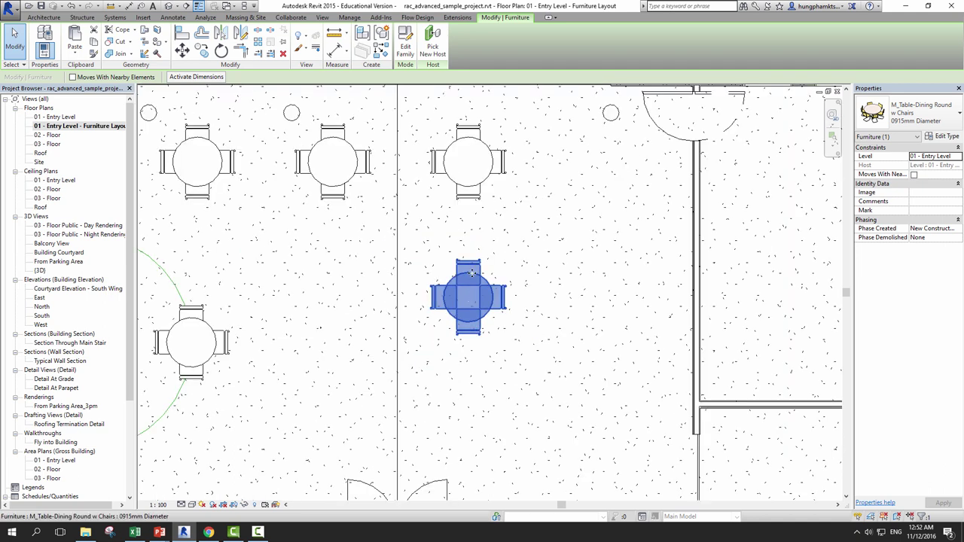
pyautogui.scroll(-2, 470, 278)
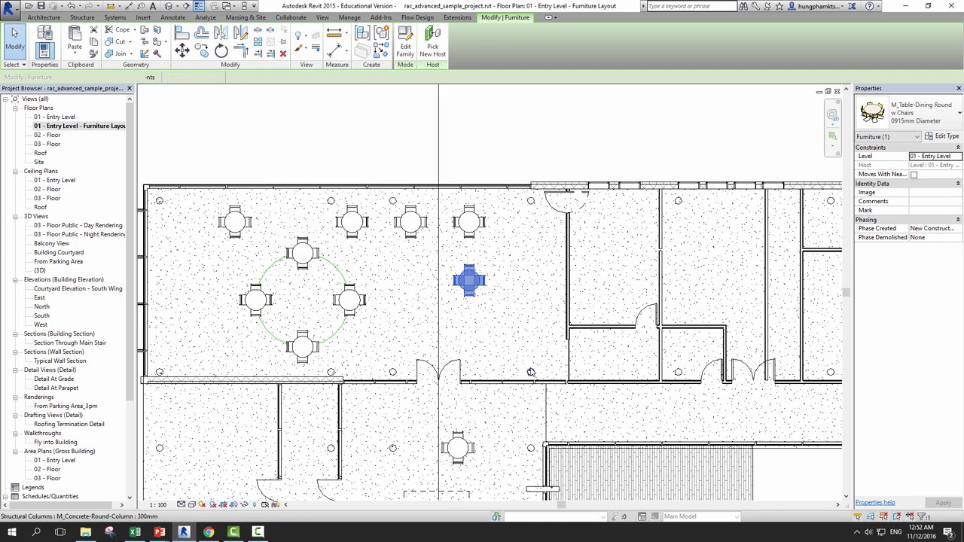
pyautogui.click(344, 208)
pyautogui.click(336, 134)
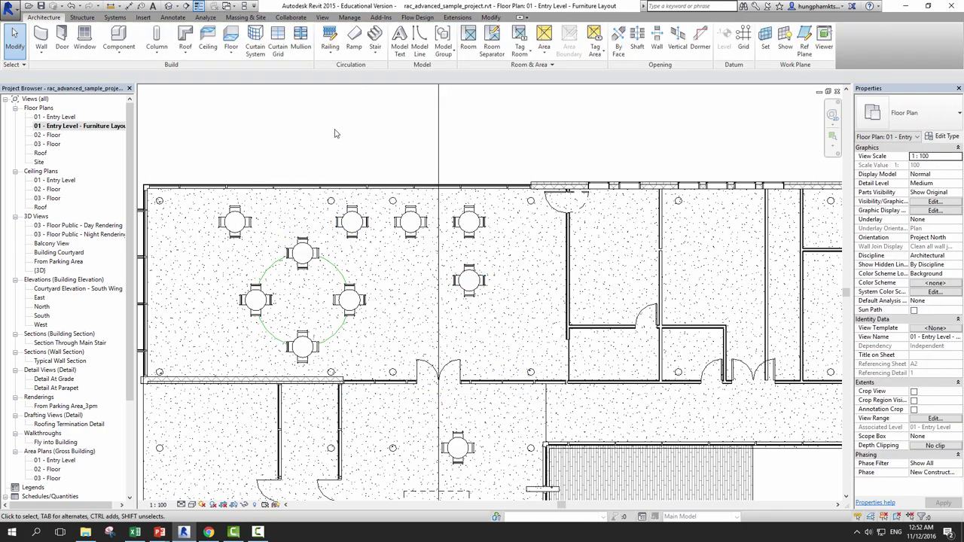
# - Draw a model-line rectangle in the open area east of the striped paving
pyautogui.scroll(-2, 336, 133)
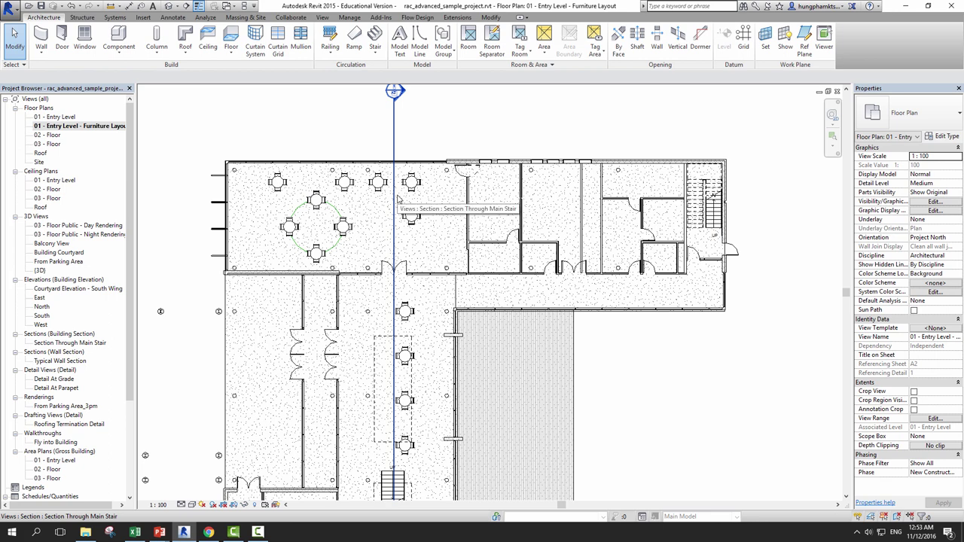
pyautogui.click(420, 39)
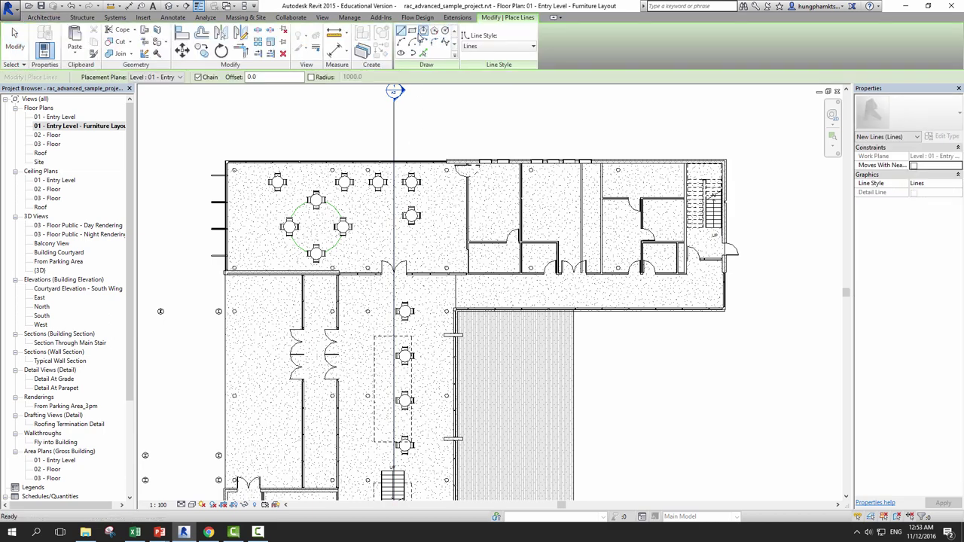
pyautogui.click(412, 31)
pyautogui.scroll(2, 585, 402)
pyautogui.click(556, 307)
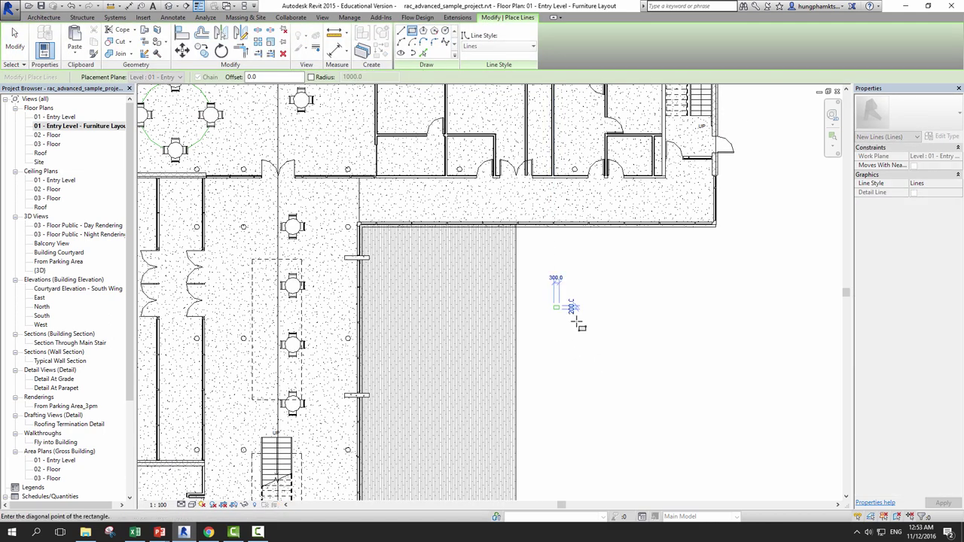
pyautogui.click(599, 335)
pyautogui.click(15, 42)
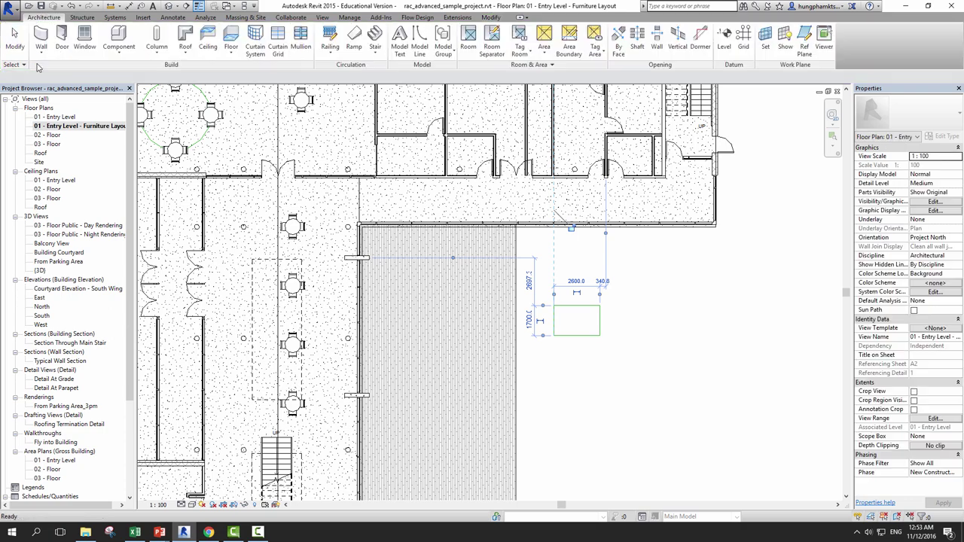
pyautogui.press('Escape')
pyautogui.moveTo(606, 346); pyautogui.dragTo(585, 355, button='middle')
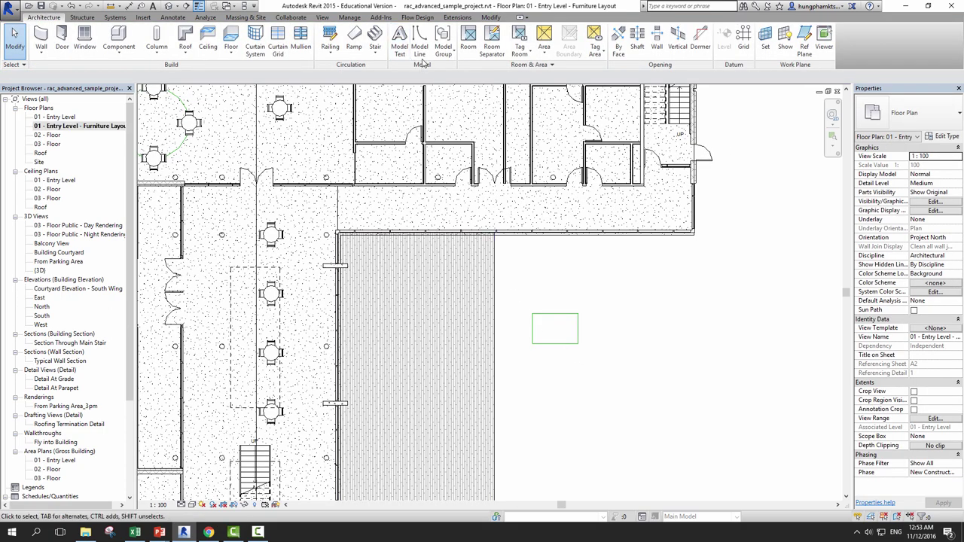
# - Draw a horizontal model line from the rectangle's top corner far to the right
pyautogui.click(420, 47)
pyautogui.scroll(2, 531, 316)
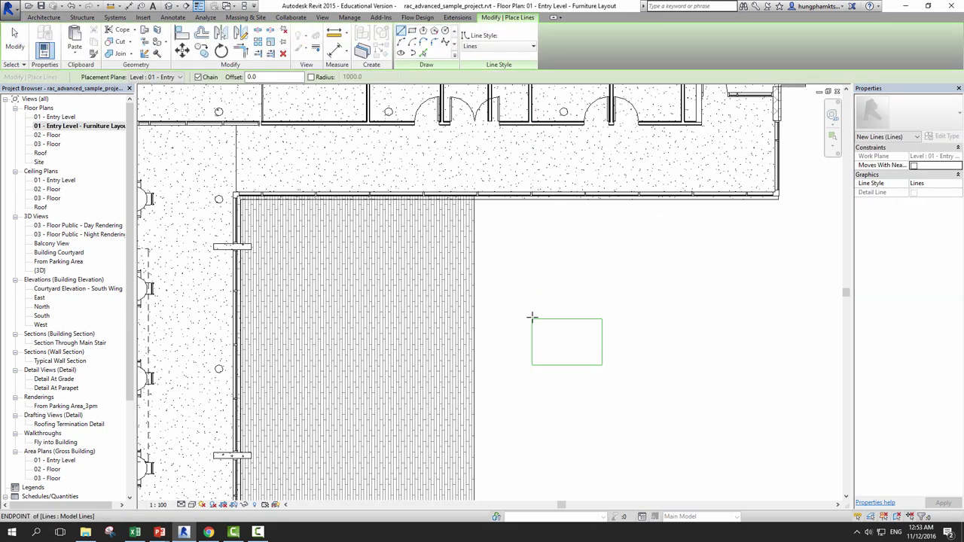
pyautogui.click(532, 317)
pyautogui.click(694, 319)
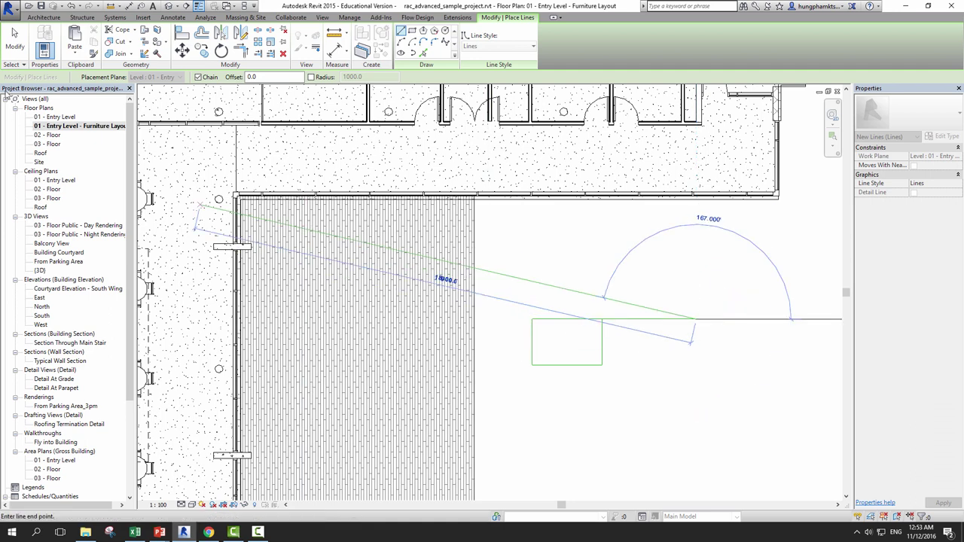
pyautogui.click(14, 41)
pyautogui.scroll(2, 648, 369)
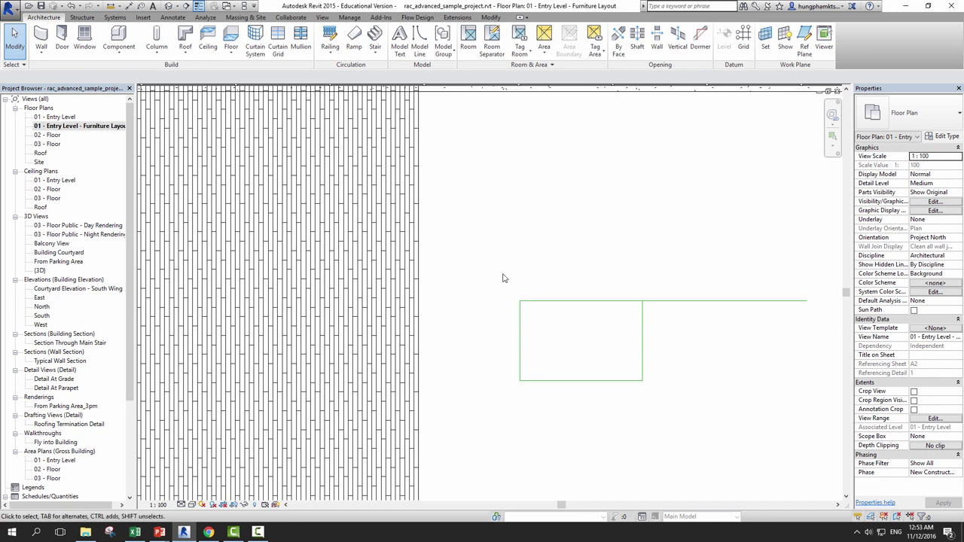
pyautogui.scroll(-1, 503, 276)
# - Graphically scale the rectangle's four lines to about double size about its top-left corner
pyautogui.moveTo(483, 260); pyautogui.dragTo(638, 397)
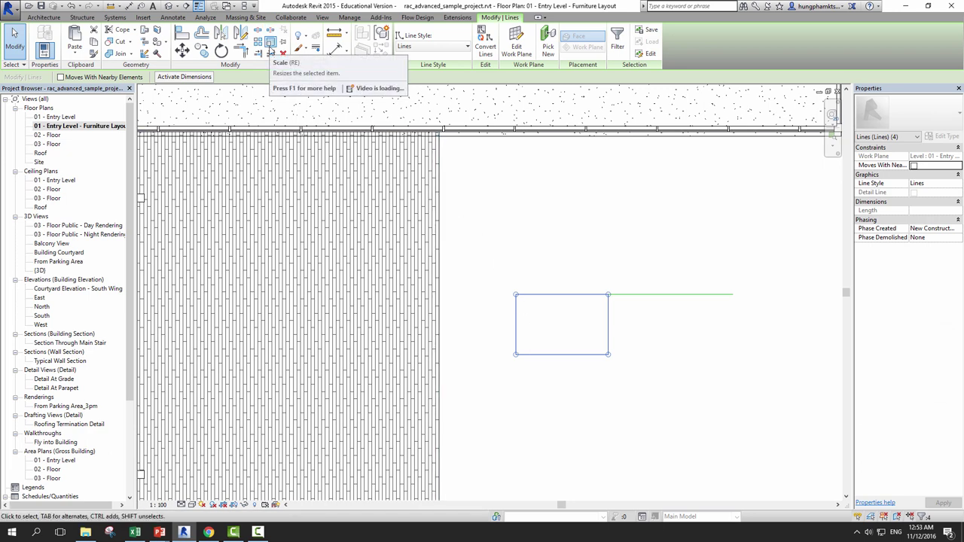
pyautogui.click(271, 50)
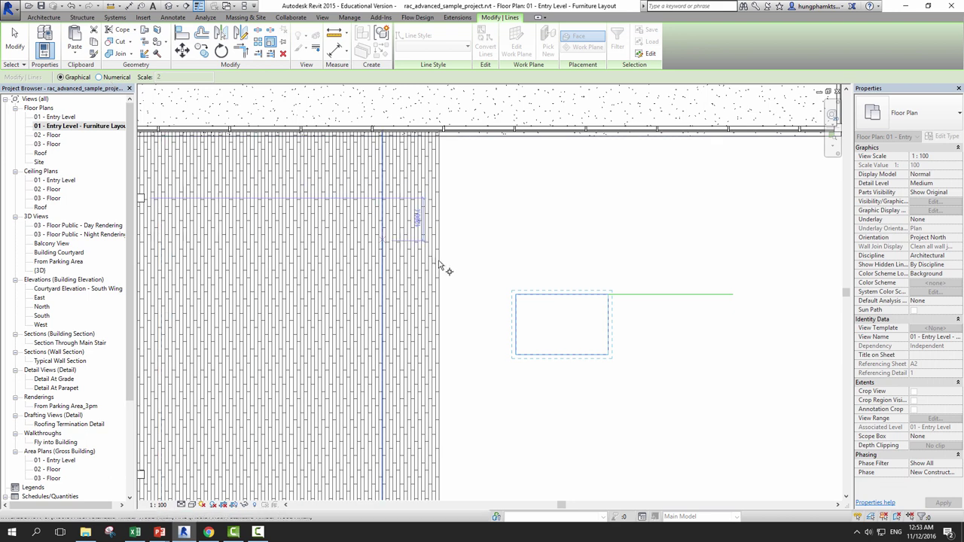
pyautogui.scroll(3, 536, 295)
pyautogui.scroll(2, 478, 290)
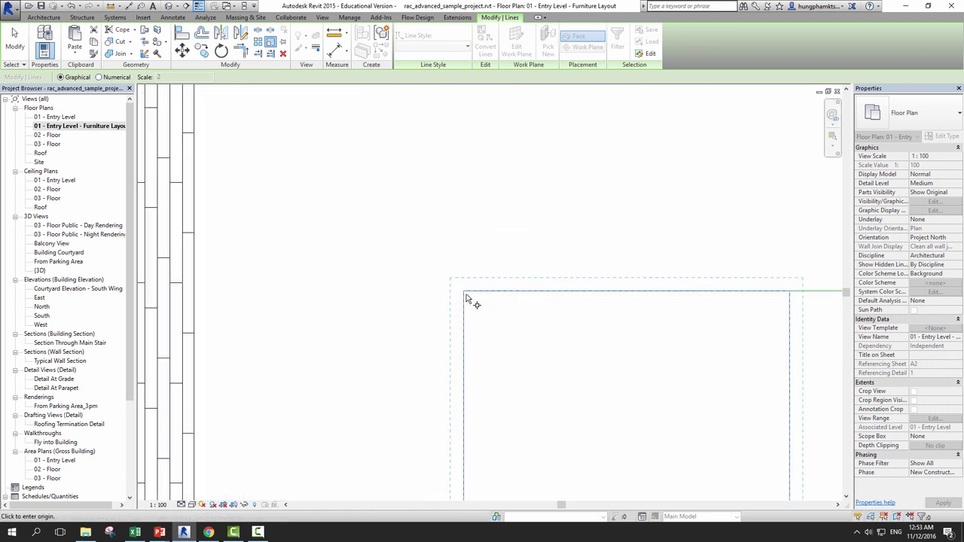
pyautogui.click(465, 292)
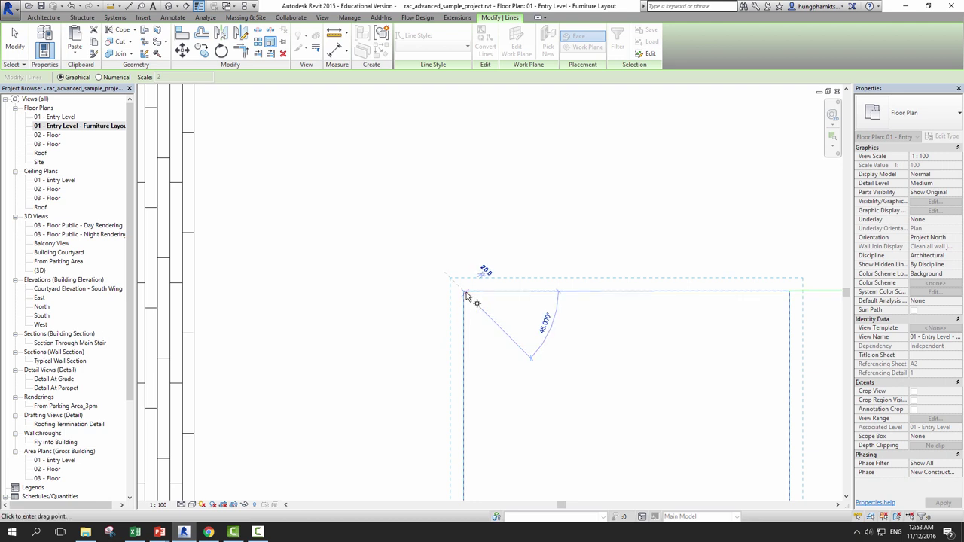
pyautogui.scroll(-1, 701, 344)
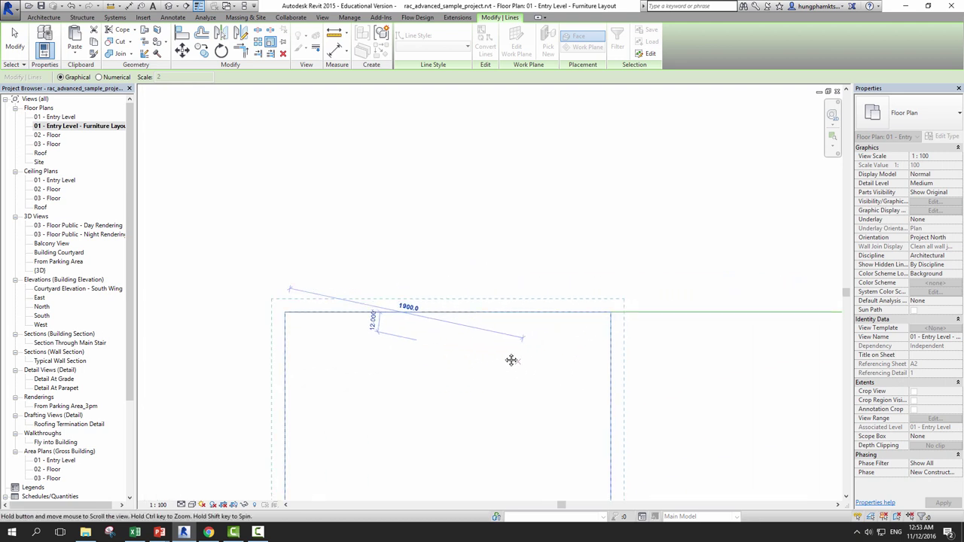
pyautogui.scroll(-1, 667, 308)
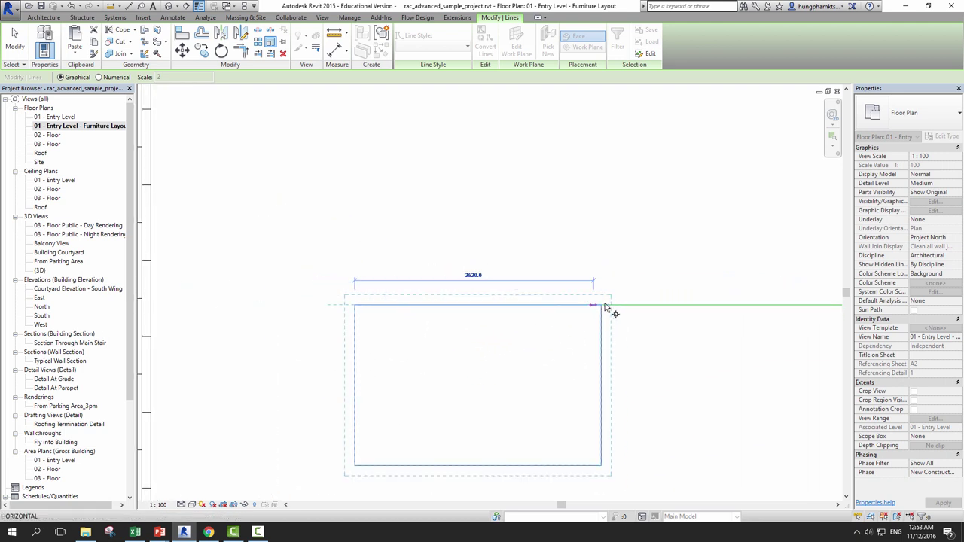
pyautogui.scroll(2, 602, 308)
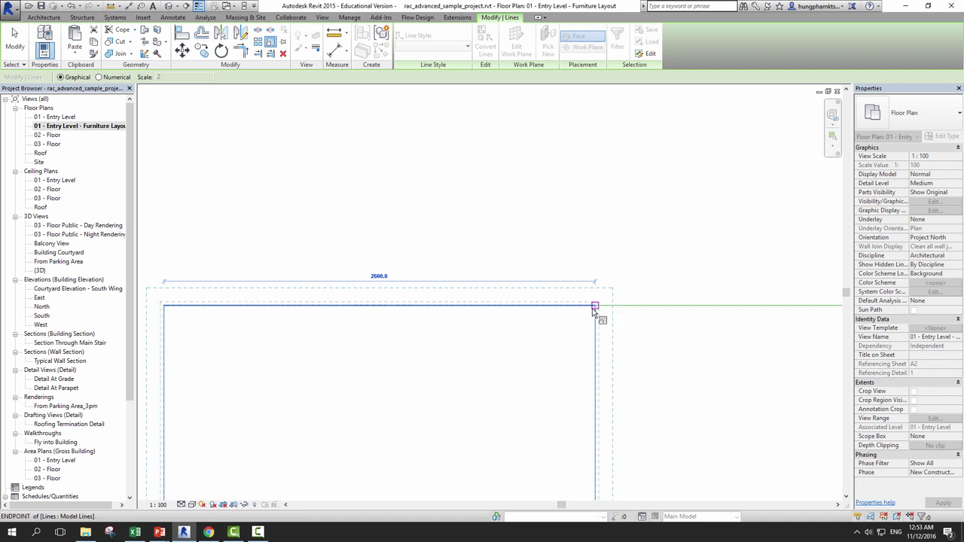
pyautogui.scroll(-1, 591, 312)
pyautogui.scroll(-1, 652, 318)
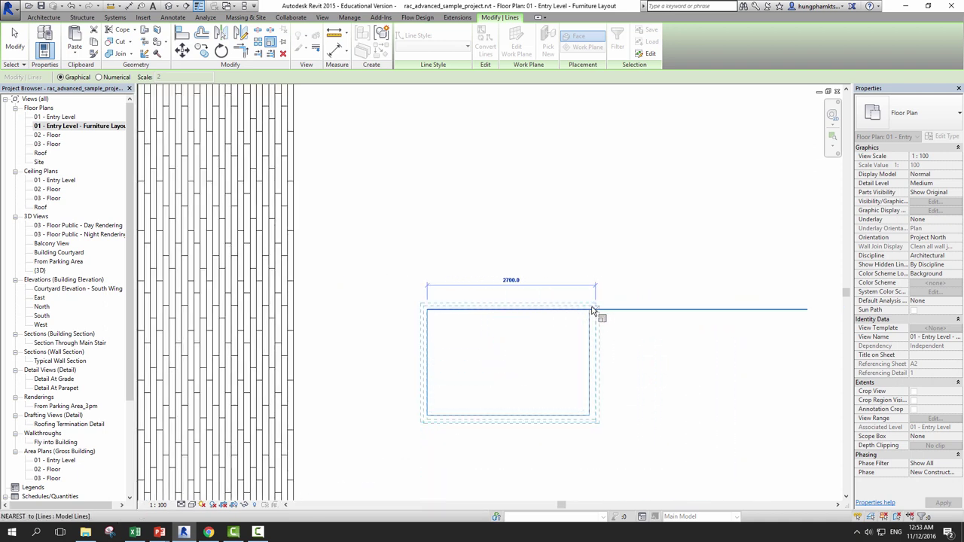
pyautogui.click(807, 309)
pyautogui.scroll(-3, 610, 326)
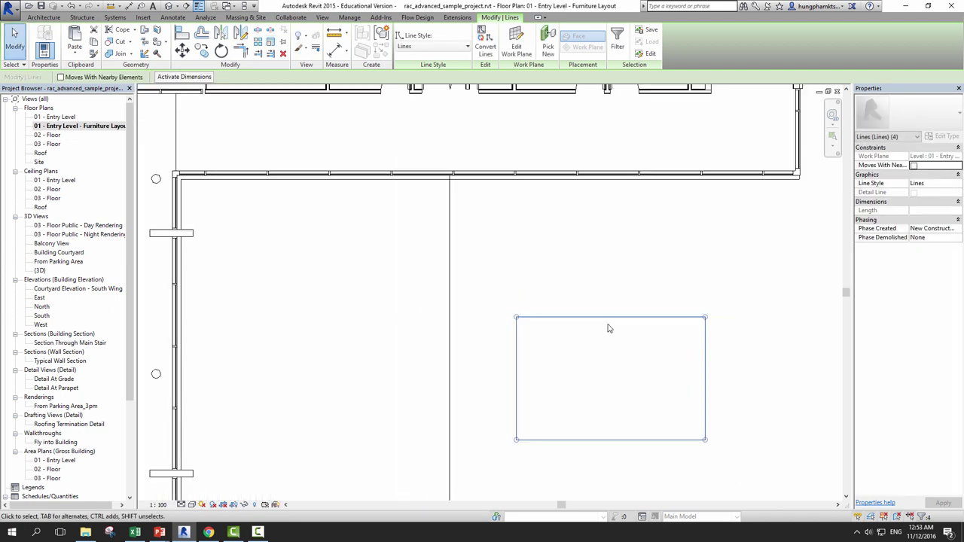
pyautogui.scroll(-3, 648, 331)
pyautogui.press('Escape')
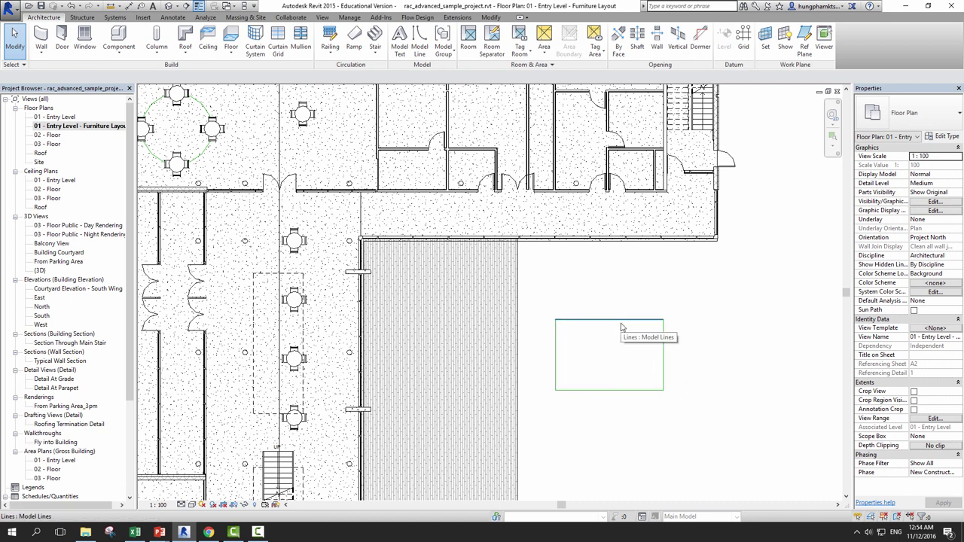
# - Numerically scale the rectangle's four lines by a factor of 3 about the top-left corner
pyautogui.scroll(2, 625, 325)
pyautogui.scroll(1, 609, 327)
pyautogui.moveTo(464, 289); pyautogui.dragTo(666, 444)
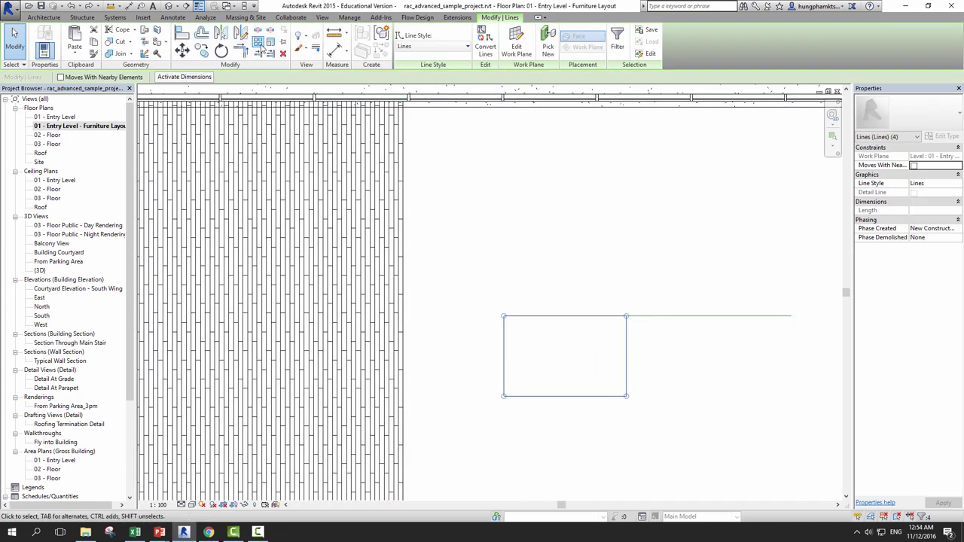
pyautogui.click(270, 42)
pyautogui.click(112, 79)
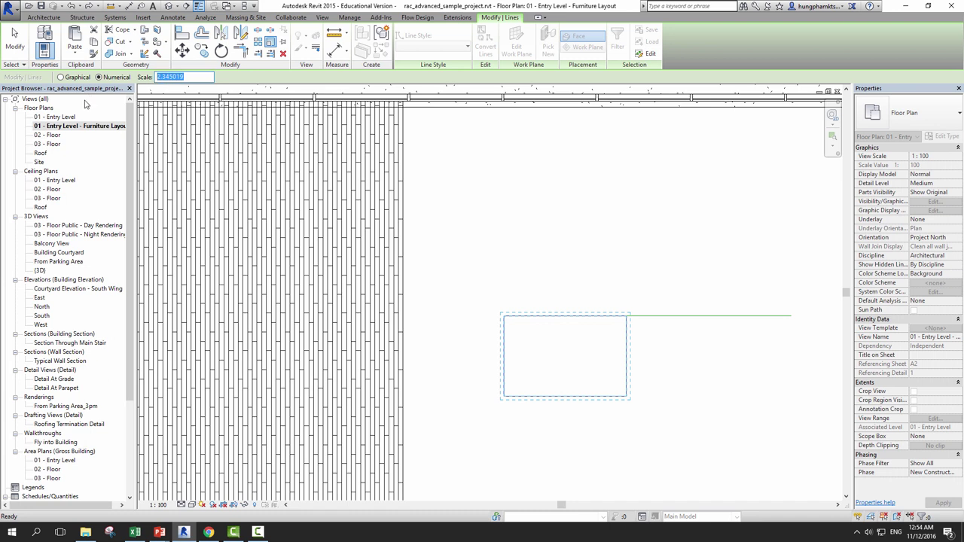
pyautogui.write('3')
pyautogui.click(504, 317)
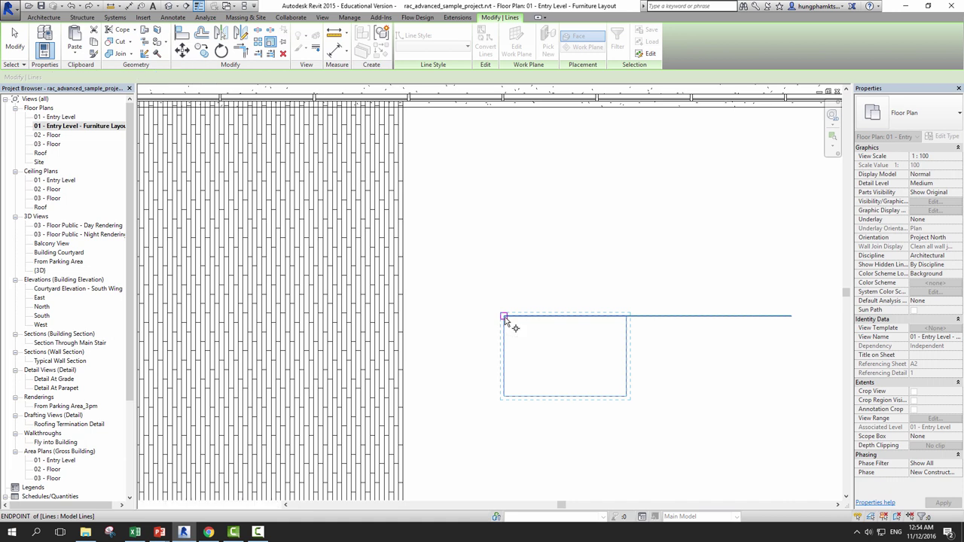
pyautogui.scroll(-3, 503, 320)
pyautogui.scroll(-2, 497, 331)
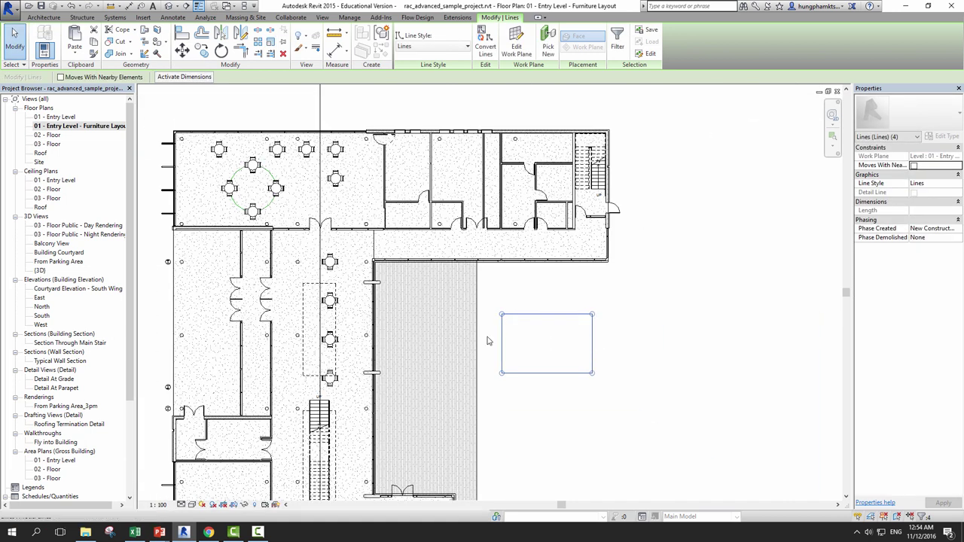
# - Deselect the scaled rectangle by clicking empty space
pyautogui.click(622, 326)
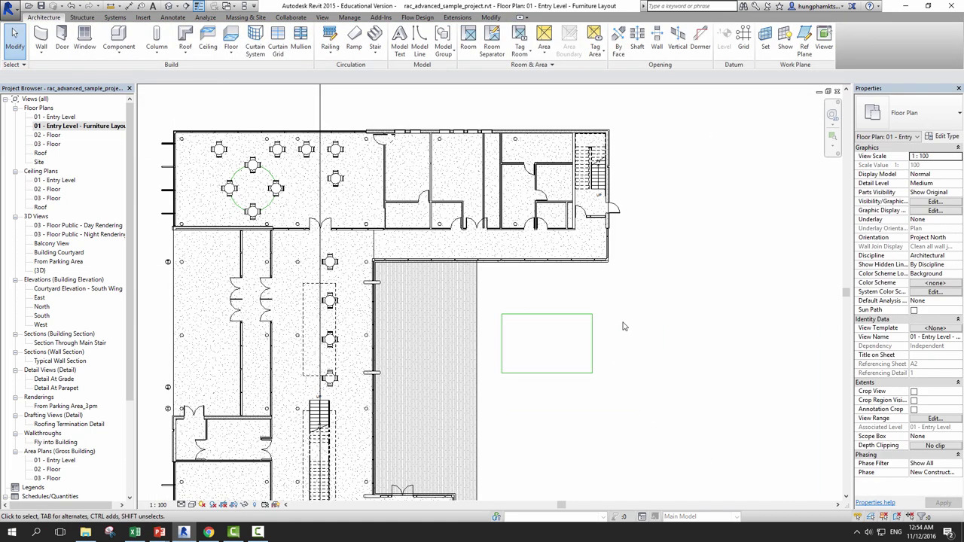